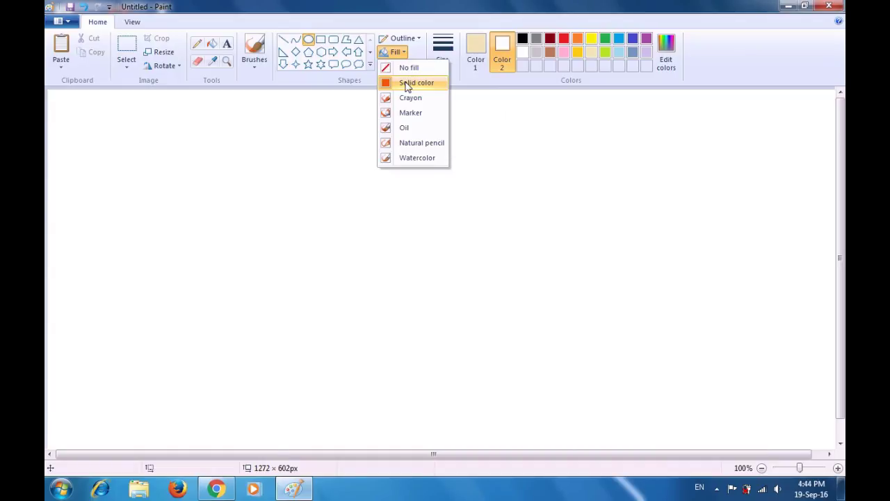
Draw a solid-filled ellipse as the head near the canvas centre, with outline and fill both dark red.
{"action": "left_click", "coordinate": [408, 83]}
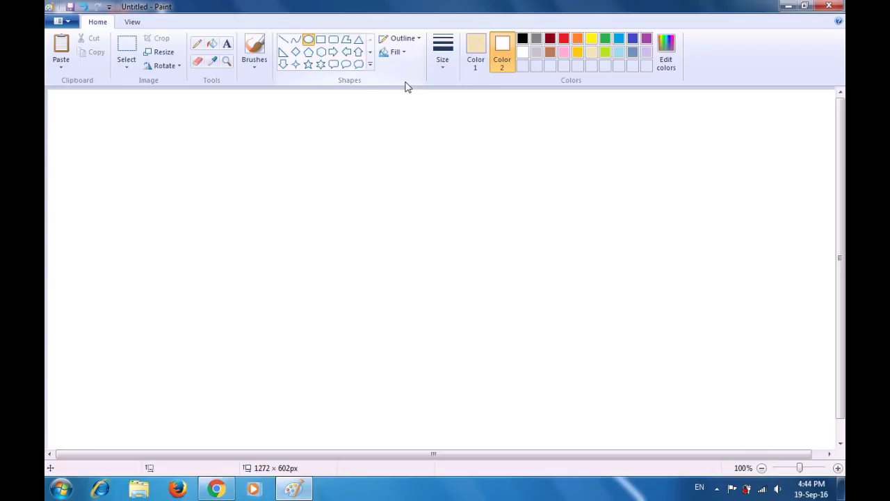
{"action": "left_click", "coordinate": [473, 62]}
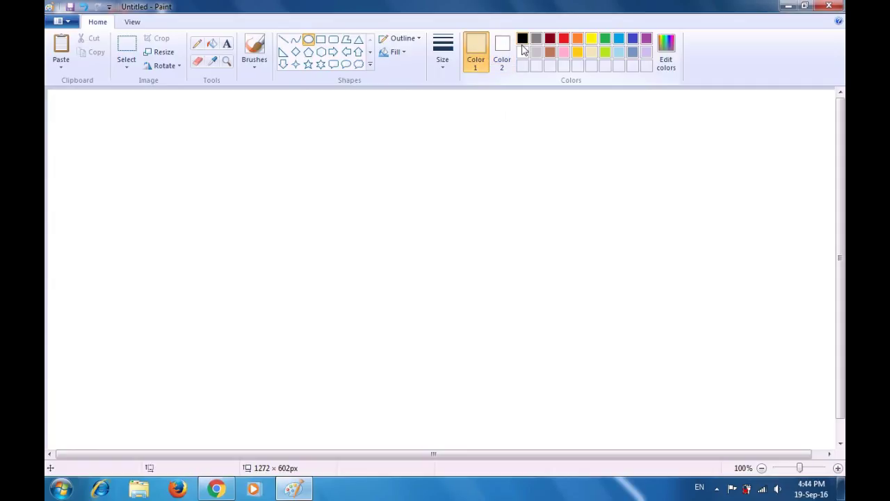
{"action": "left_click", "coordinate": [549, 40]}
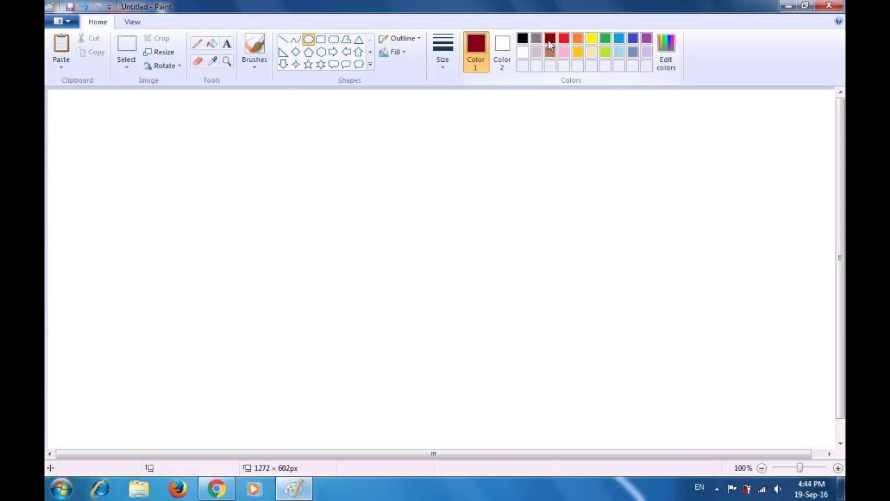
{"action": "left_click", "coordinate": [503, 51]}
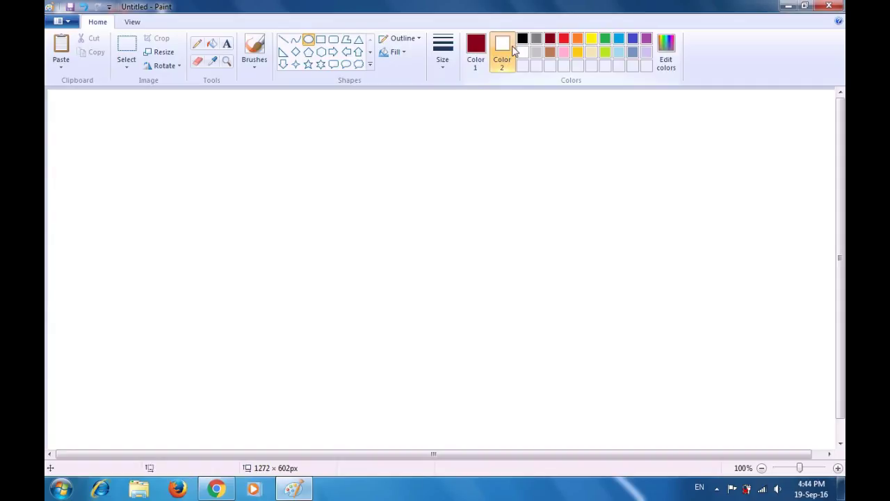
{"action": "left_click", "coordinate": [549, 40]}
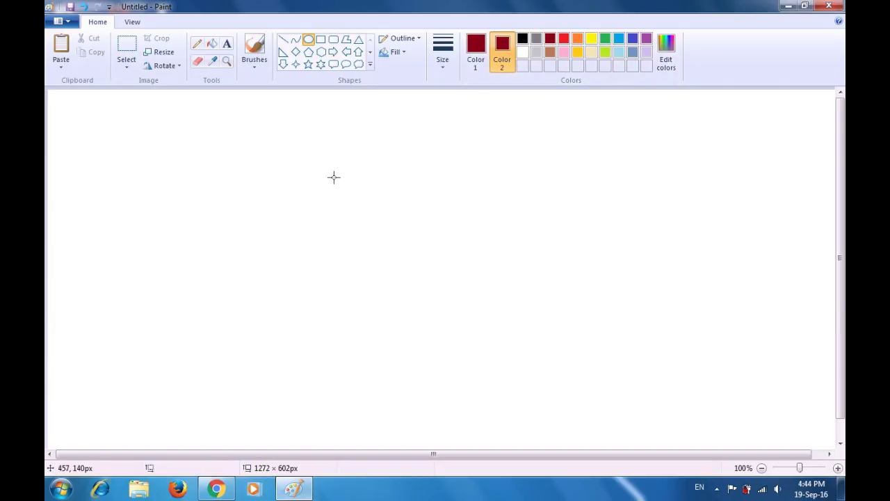
{"action": "left_click_drag", "start_coordinate": [330, 176], "coordinate": [447, 314]}
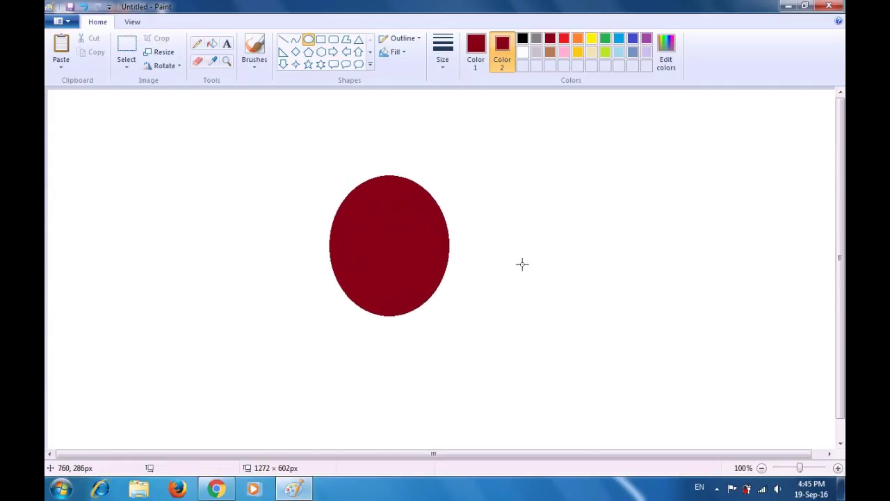
Draw a white-filled, white-outlined ellipse about 27 × 29 px as an eye on the upper left part of the head.
{"action": "left_click", "coordinate": [479, 64]}
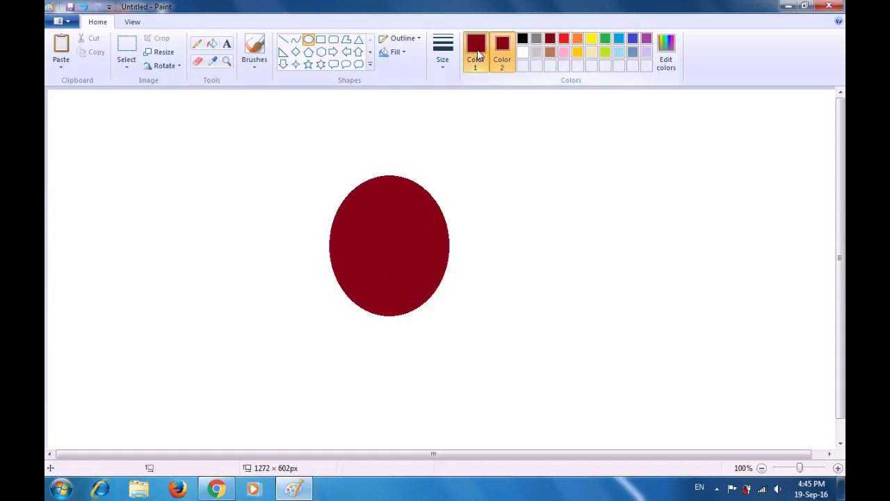
{"action": "left_click", "coordinate": [522, 56]}
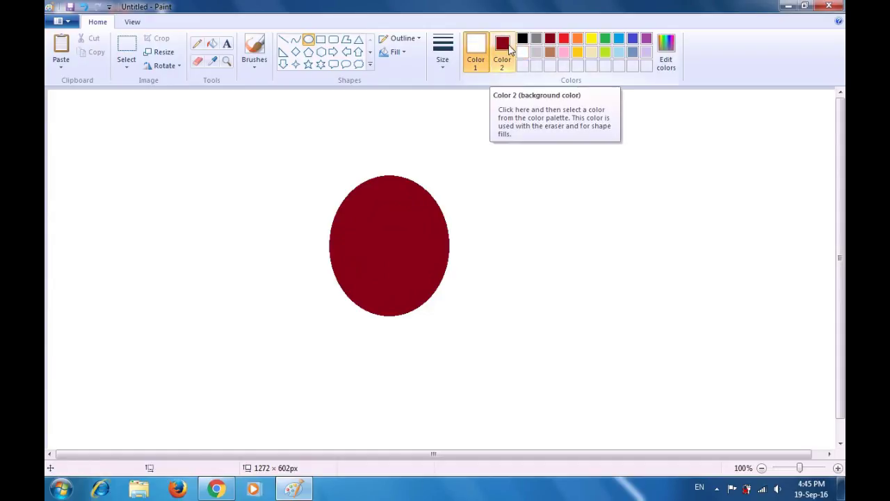
{"action": "left_click", "coordinate": [507, 48]}
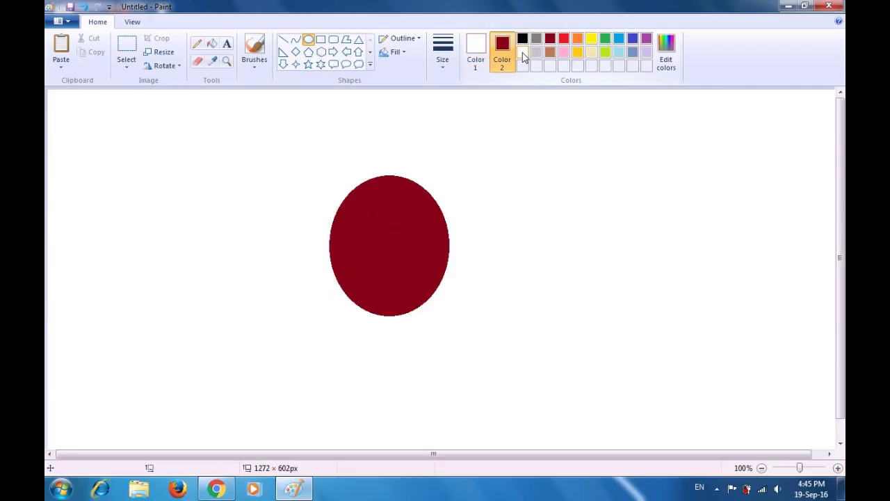
{"action": "left_click", "coordinate": [523, 54]}
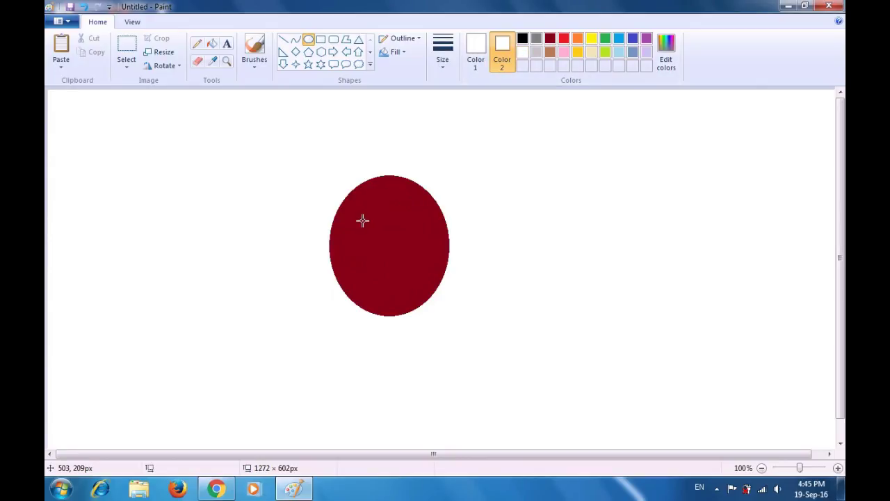
{"action": "left_click_drag", "start_coordinate": [361, 213], "coordinate": [379, 233]}
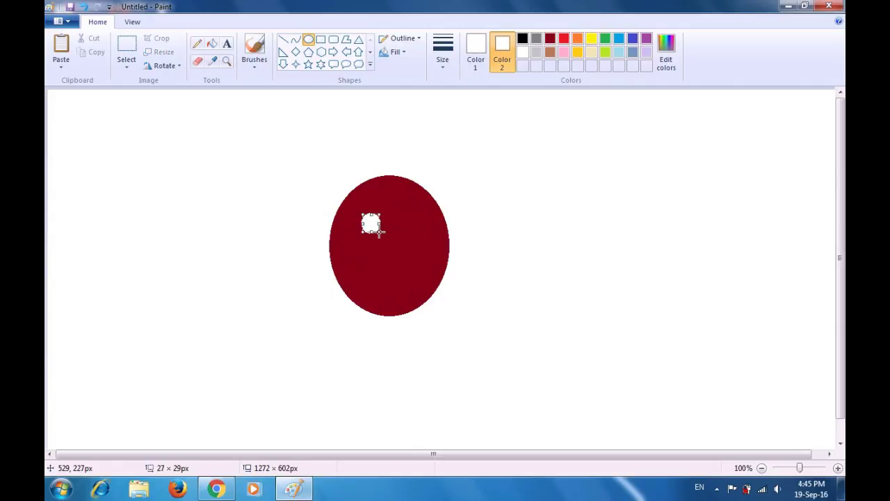
{"action": "key", "text": "alt+h"}
{"action": "key", "text": "s"}
{"action": "key", "text": "e"}
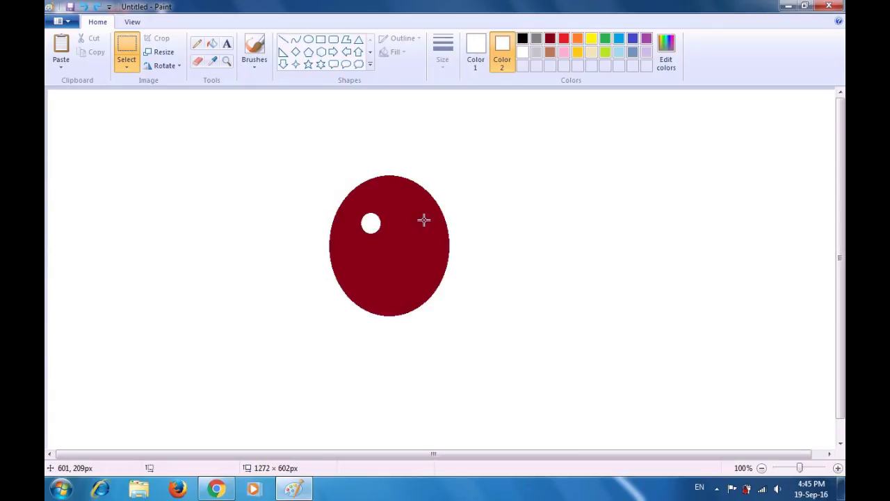
Draw a small solid ellipse as the pupil in the centre of the white eye, with outline and fill both black.
{"action": "left_click", "coordinate": [479, 58]}
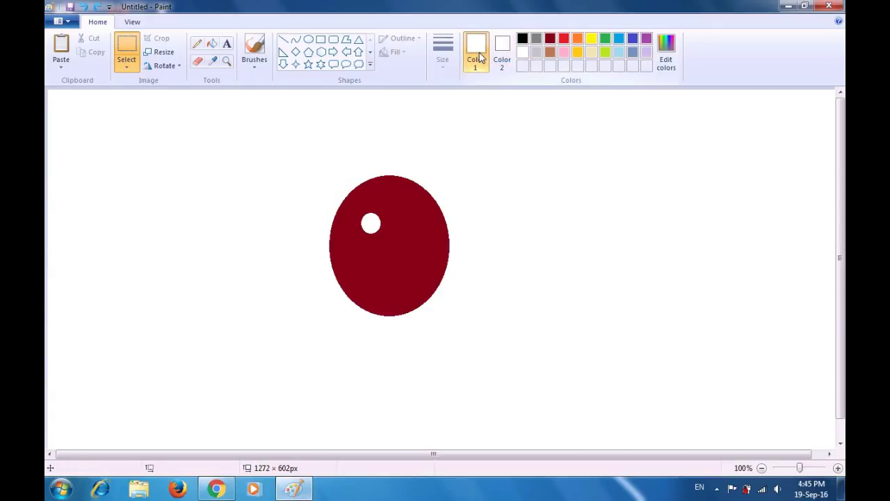
{"action": "left_click", "coordinate": [521, 39]}
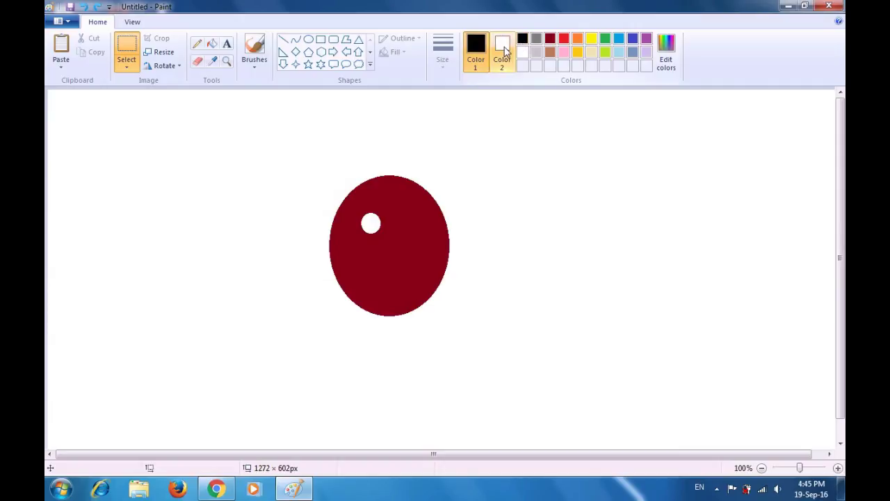
{"action": "left_click", "coordinate": [502, 49]}
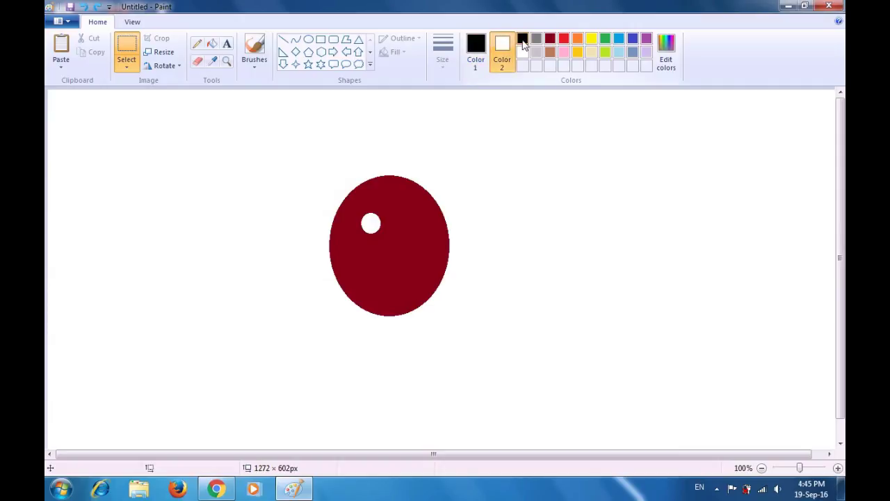
{"action": "left_click", "coordinate": [521, 40]}
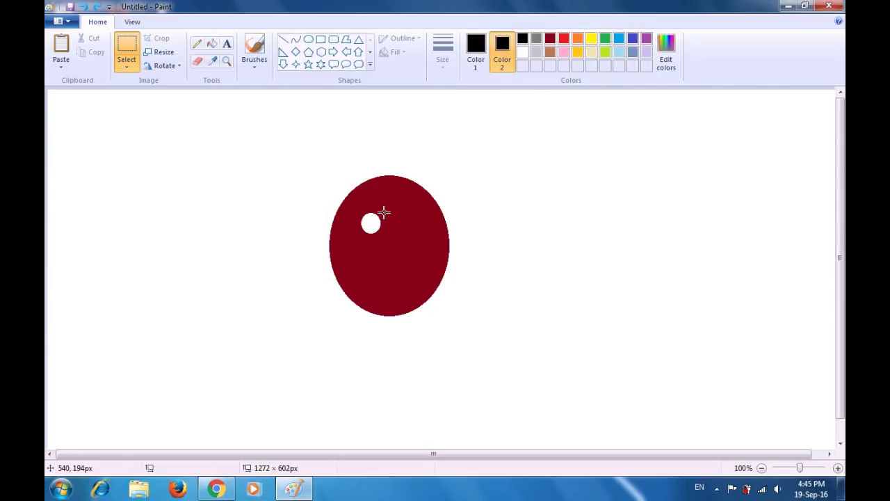
{"action": "left_click_drag", "start_coordinate": [369, 223], "coordinate": [373, 232]}
{"action": "left_click", "coordinate": [401, 200]}
{"action": "left_click", "coordinate": [310, 42]}
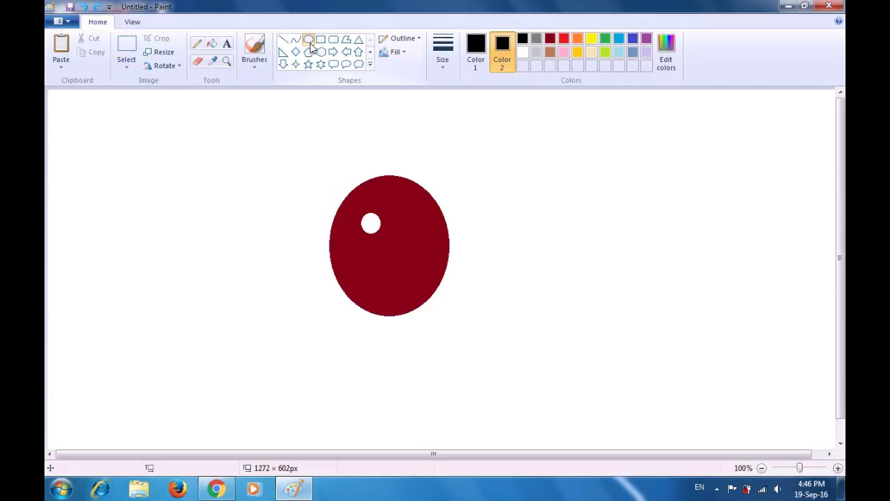
{"action": "left_click", "coordinate": [397, 52]}
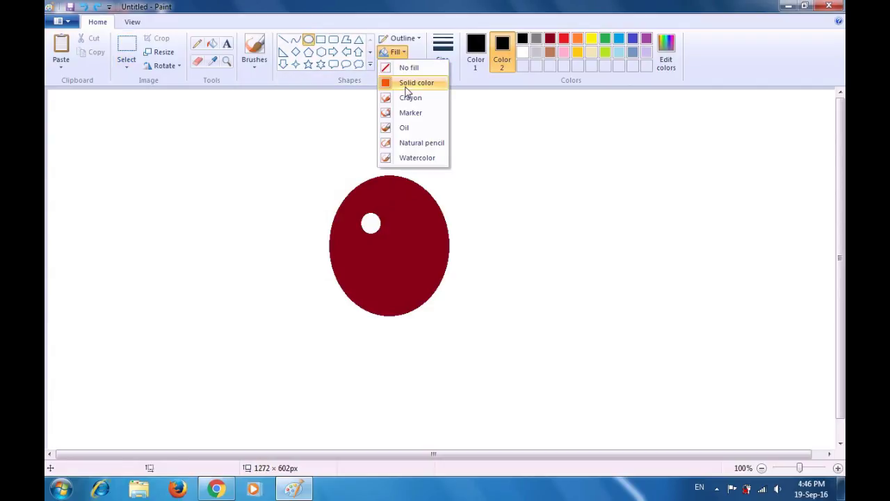
{"action": "left_click", "coordinate": [408, 88]}
{"action": "left_click", "coordinate": [480, 60]}
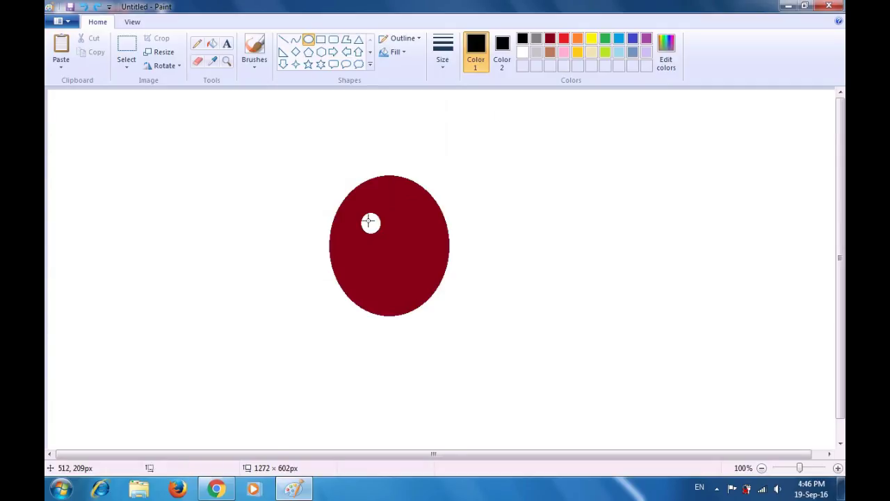
{"action": "left_click_drag", "start_coordinate": [368, 221], "coordinate": [373, 227]}
{"action": "left_click", "coordinate": [397, 205]}
Set Color 2 to dark red, then duplicate the finished eye and place the copy level with it on the right side of the head.
{"action": "left_click", "coordinate": [502, 53]}
{"action": "left_click", "coordinate": [549, 39]}
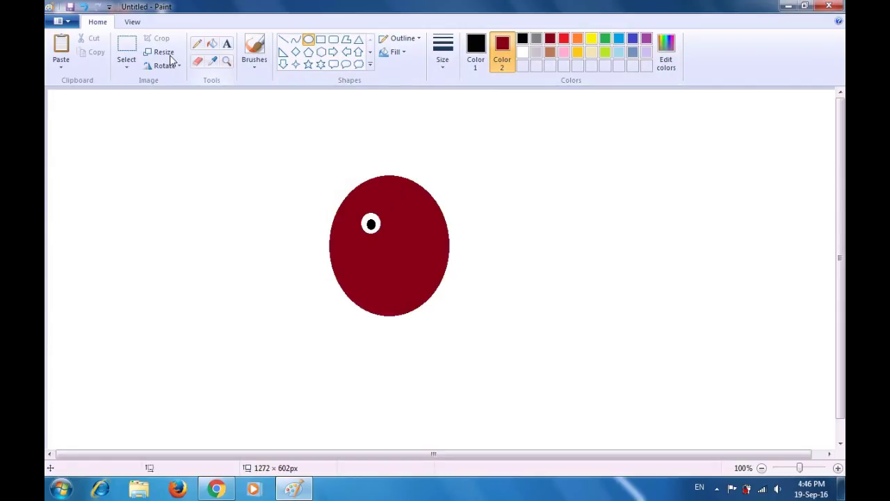
{"action": "left_click", "coordinate": [126, 45]}
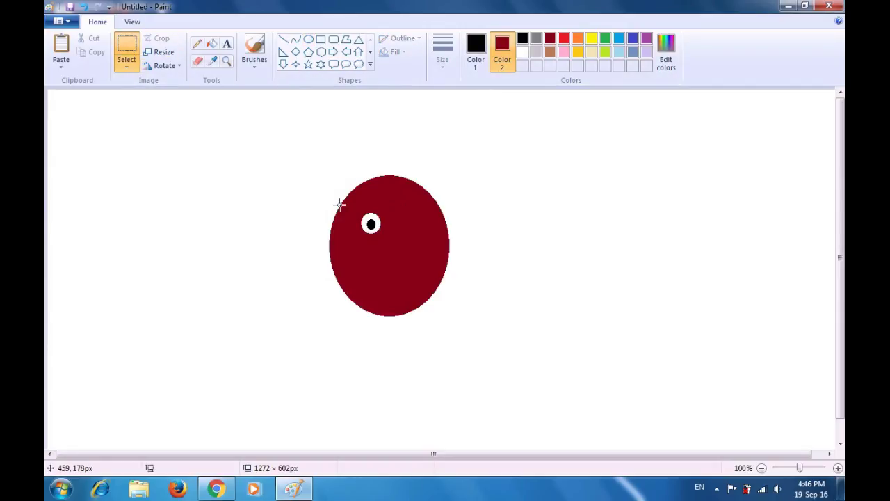
{"action": "left_click_drag", "start_coordinate": [353, 206], "coordinate": [387, 240]}
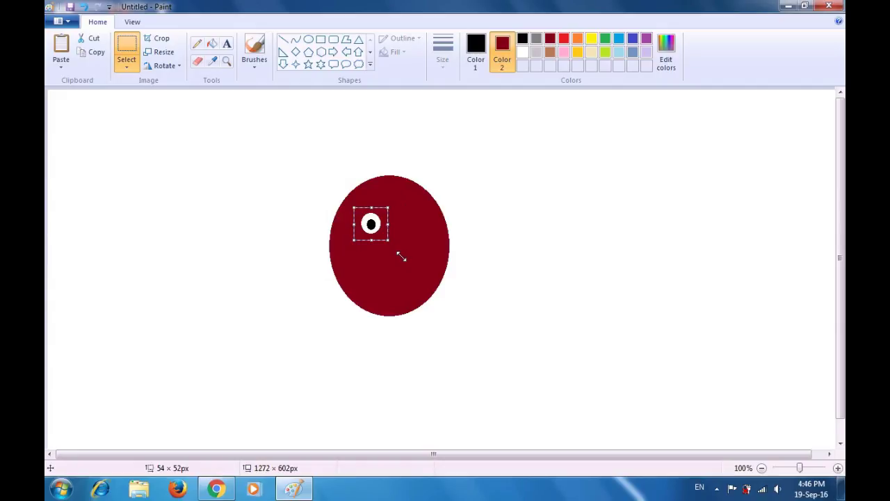
{"action": "key", "text": "ctrl+v"}
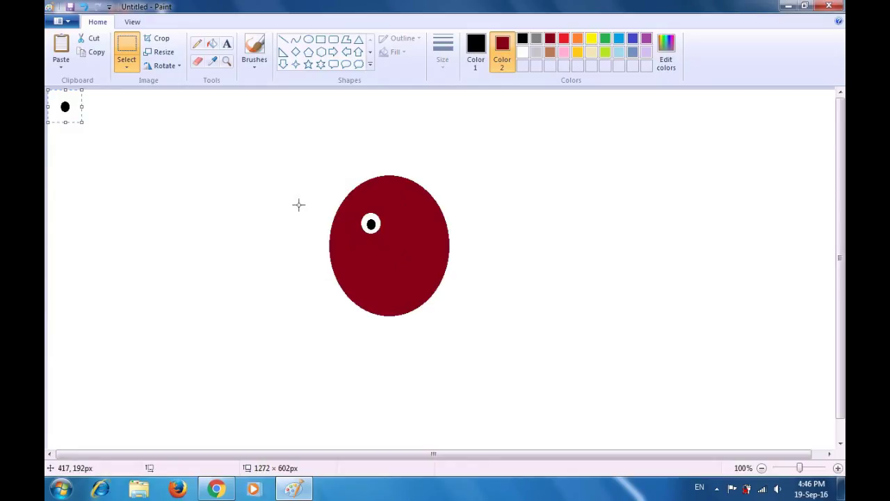
{"action": "left_click_drag", "start_coordinate": [65, 107], "coordinate": [409, 225]}
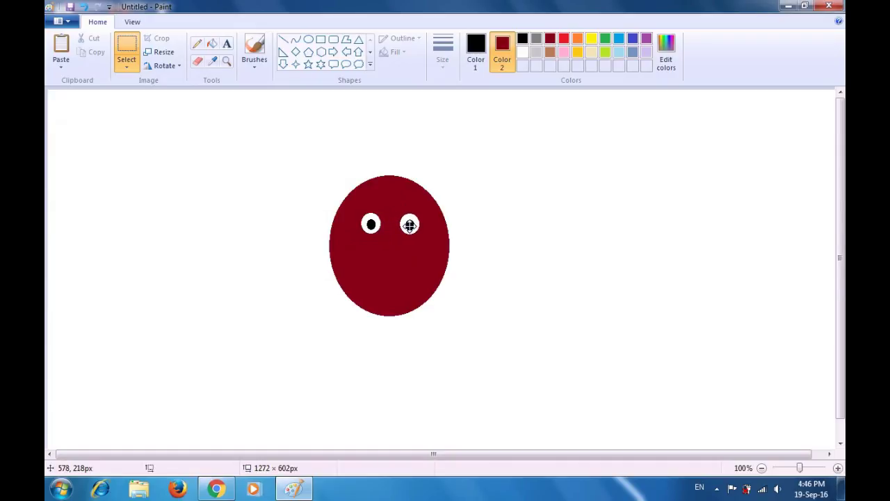
{"action": "left_click_drag", "start_coordinate": [409, 224], "coordinate": [409, 225]}
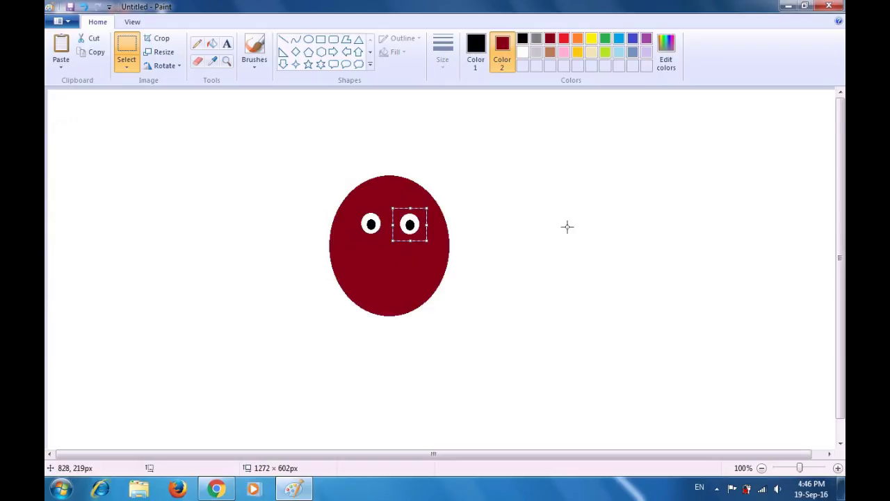
{"action": "left_click", "coordinate": [551, 209]}
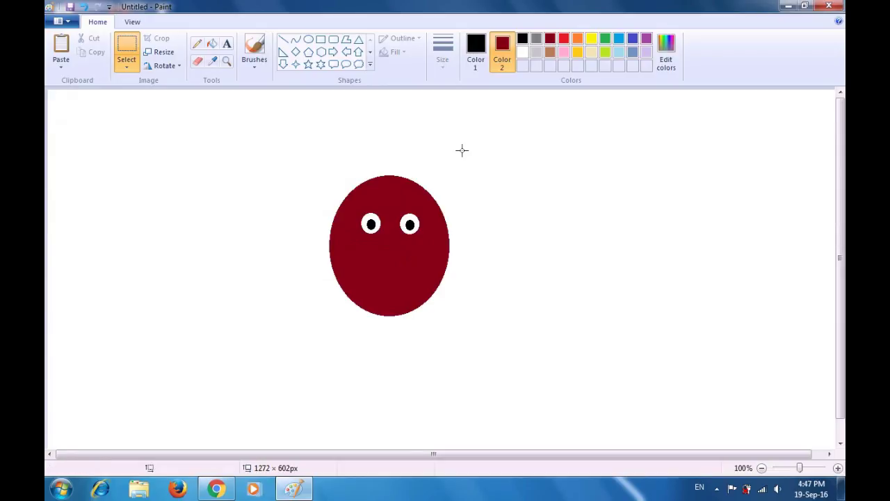
Draw a black nose with the Curve shape, starting between the eyes and hooking back below them.
{"action": "left_click", "coordinate": [297, 40]}
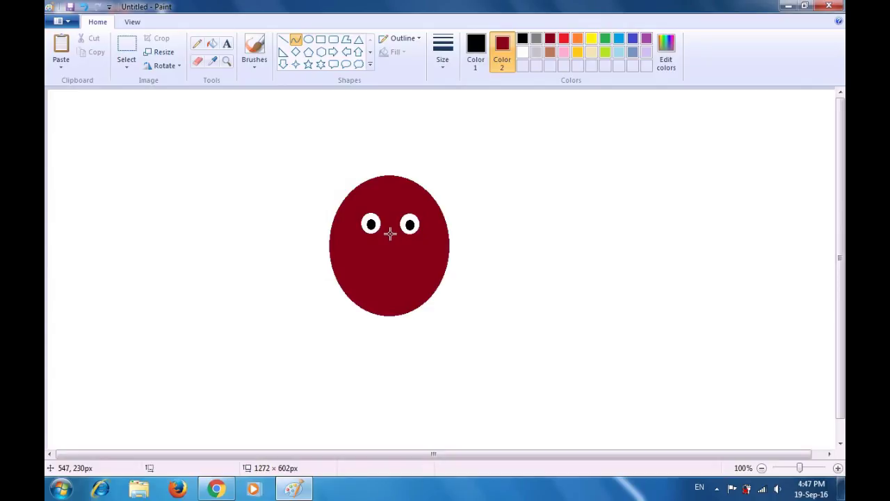
{"action": "left_click_drag", "start_coordinate": [390, 232], "coordinate": [390, 262]}
{"action": "left_click_drag", "start_coordinate": [390, 253], "coordinate": [402, 258]}
{"action": "left_click", "coordinate": [421, 252]}
Draw narrow solid dark red ellipses as ears on both sides of the head, the left one about 24 × 63 px.
{"action": "left_click", "coordinate": [310, 42]}
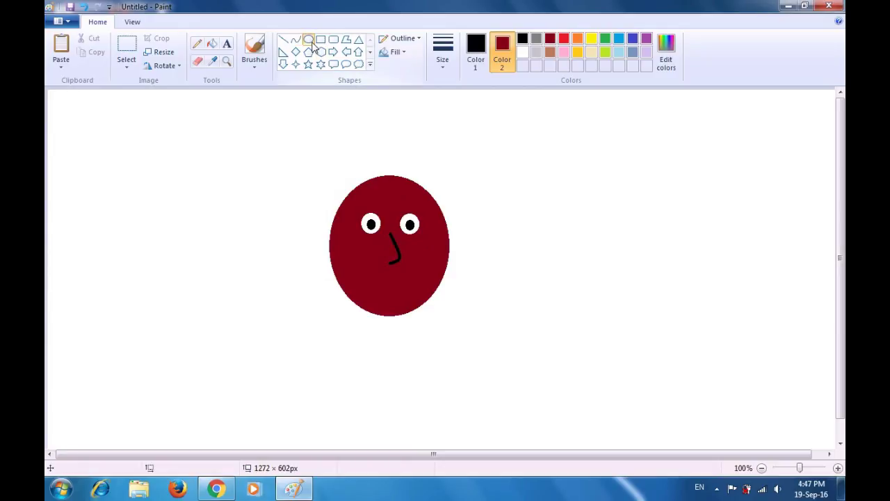
{"action": "left_click", "coordinate": [309, 40]}
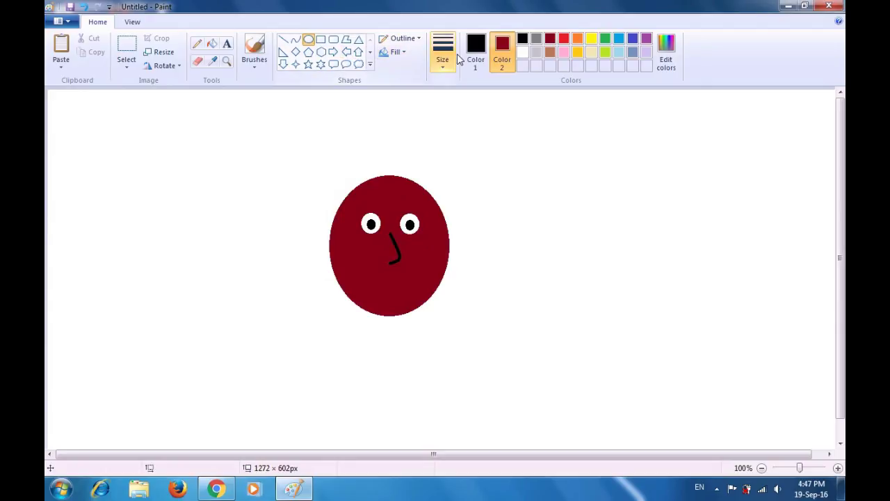
{"action": "left_click", "coordinate": [475, 56]}
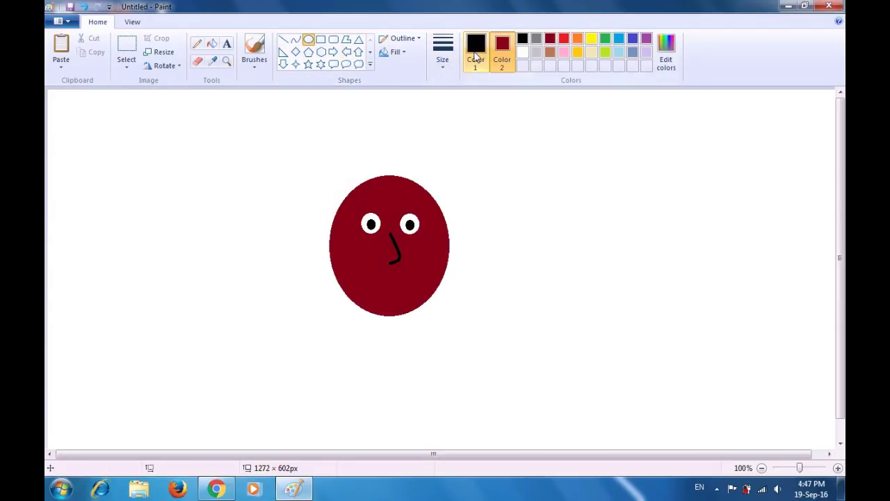
{"action": "left_click", "coordinate": [549, 39]}
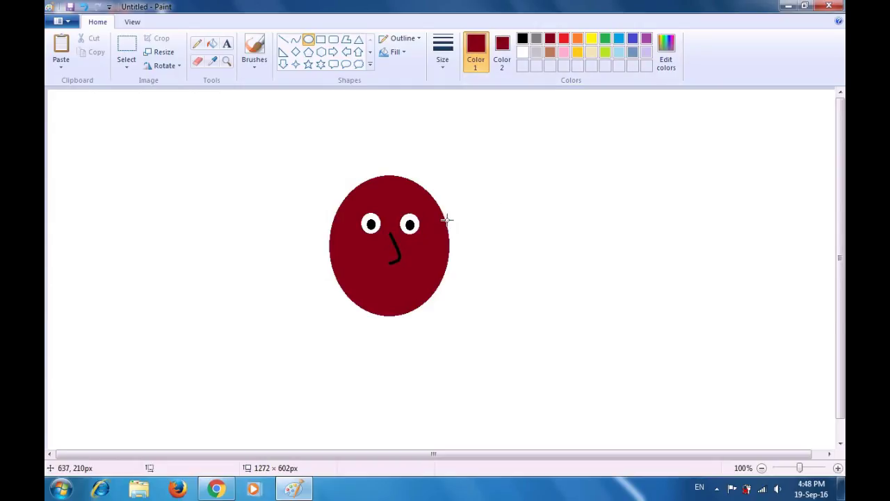
{"action": "left_click_drag", "start_coordinate": [445, 219], "coordinate": [456, 261]}
{"action": "left_click", "coordinate": [512, 237]}
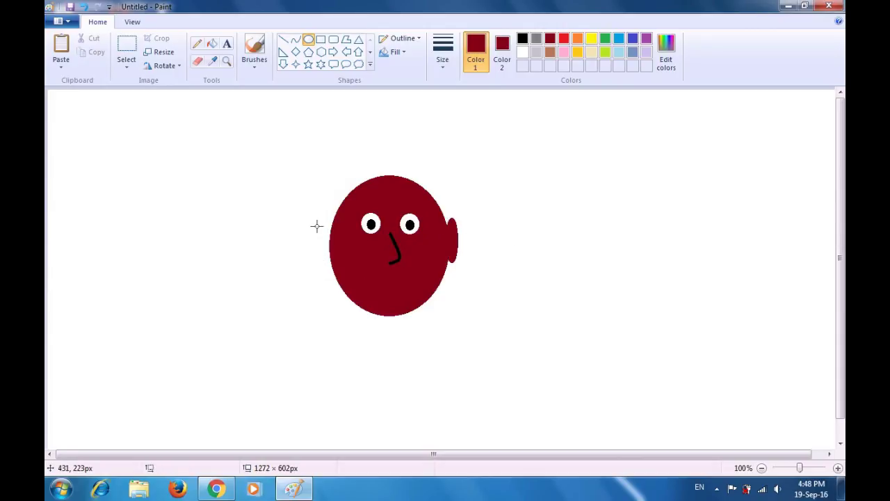
{"action": "left_click_drag", "start_coordinate": [316, 221], "coordinate": [332, 262]}
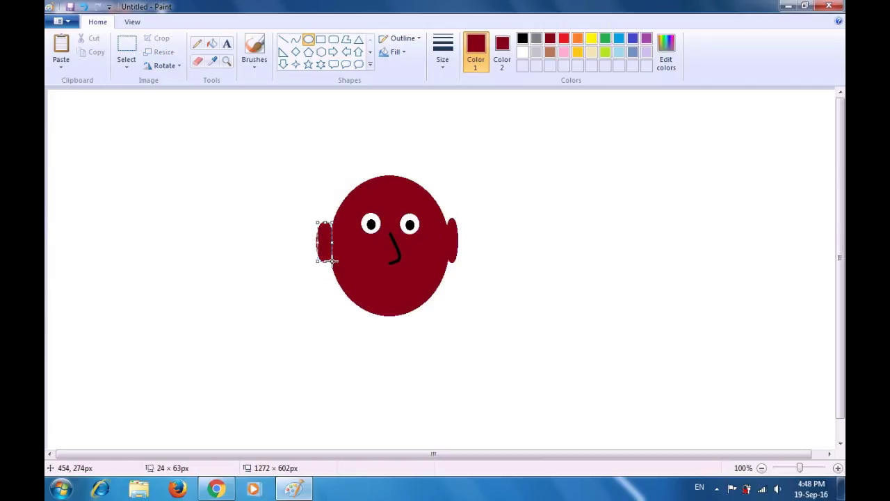
{"action": "left_click", "coordinate": [322, 299]}
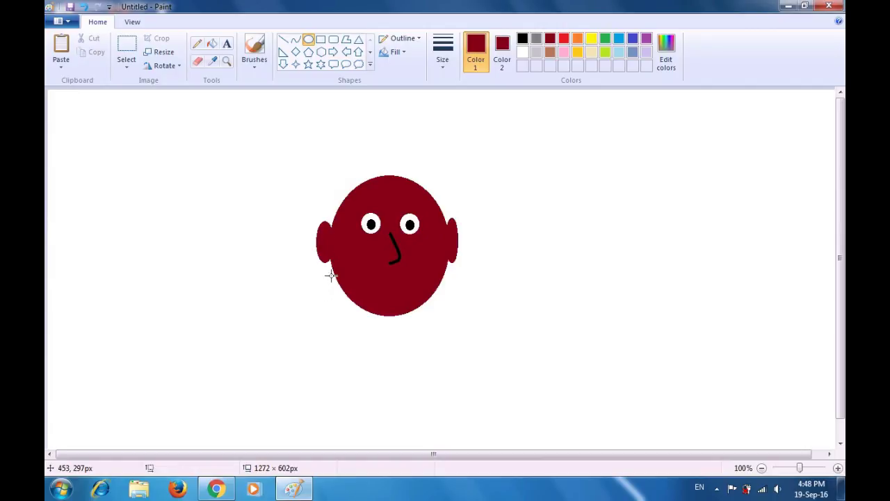
Draw a vertical black line inside each ear with the Line shape, the right one about 39 px long.
{"action": "left_click", "coordinate": [285, 40]}
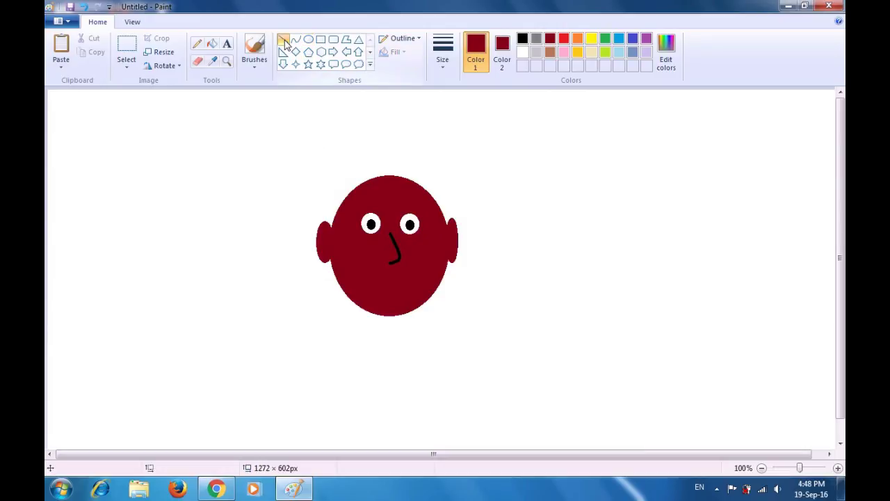
{"action": "left_click", "coordinate": [523, 39]}
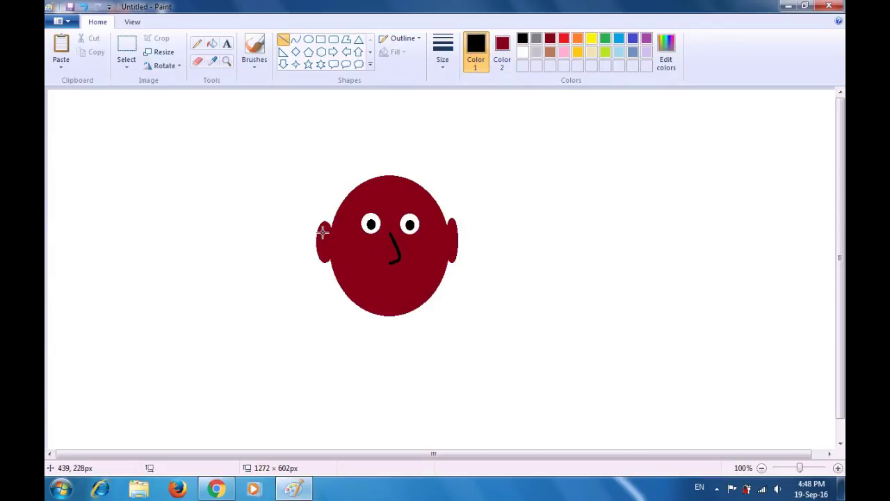
{"action": "left_click_drag", "start_coordinate": [324, 230], "coordinate": [324, 256]}
{"action": "left_click_drag", "start_coordinate": [451, 224], "coordinate": [452, 248]}
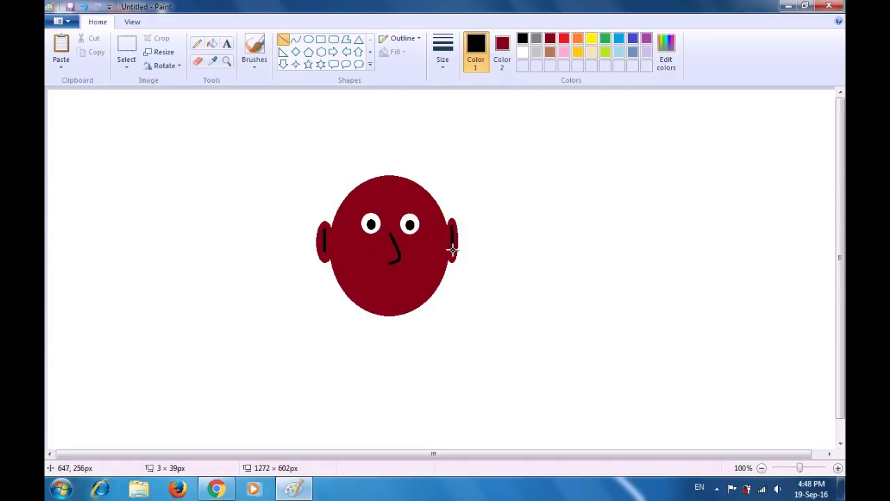
{"action": "left_click", "coordinate": [515, 231]}
Draw a black smiling mouth below the nose with the Curve shape, bent downward, about 68 × 32 px.
{"action": "left_click", "coordinate": [295, 40]}
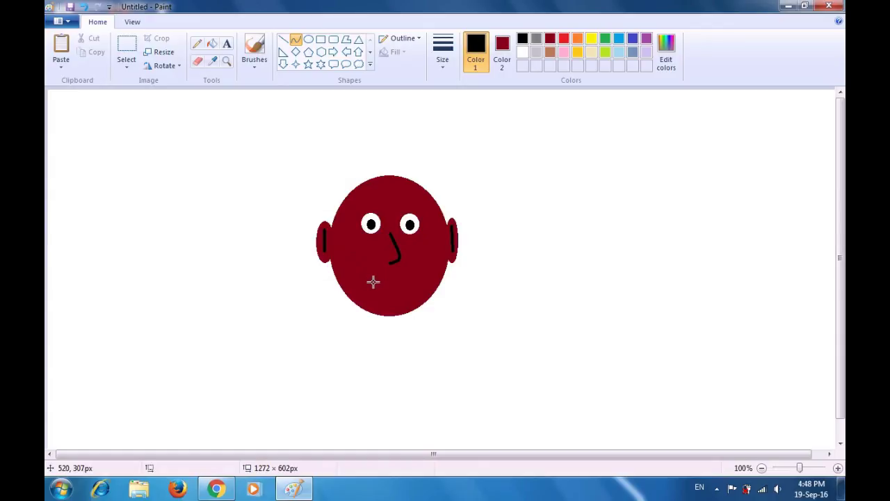
{"action": "left_click_drag", "start_coordinate": [373, 281], "coordinate": [416, 283]}
{"action": "left_click_drag", "start_coordinate": [395, 283], "coordinate": [393, 298]}
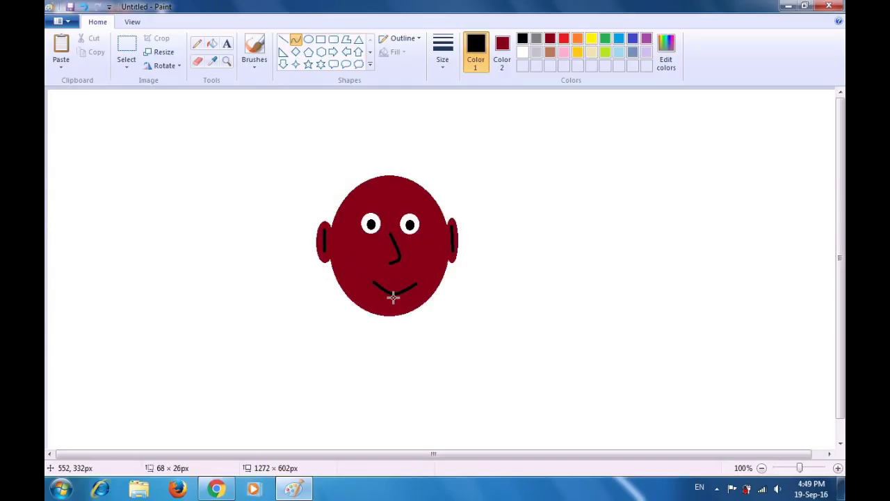
{"action": "left_click_drag", "start_coordinate": [393, 297], "coordinate": [393, 299]}
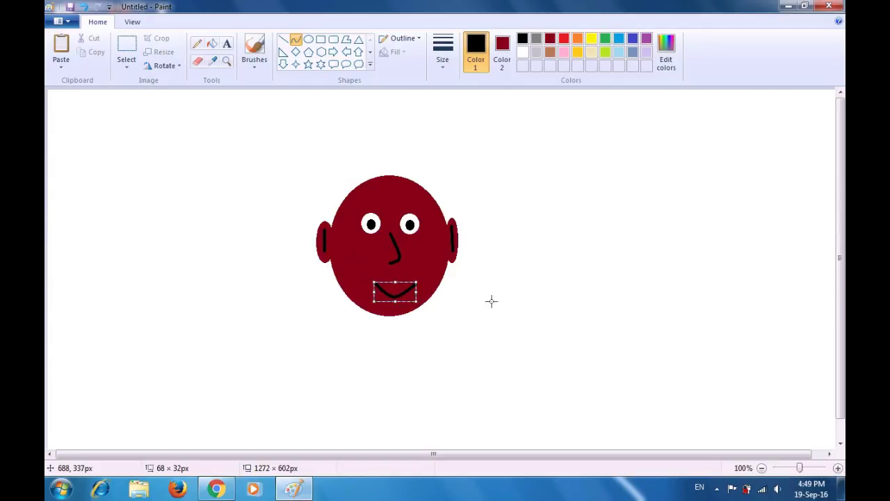
{"action": "left_click", "coordinate": [561, 307]}
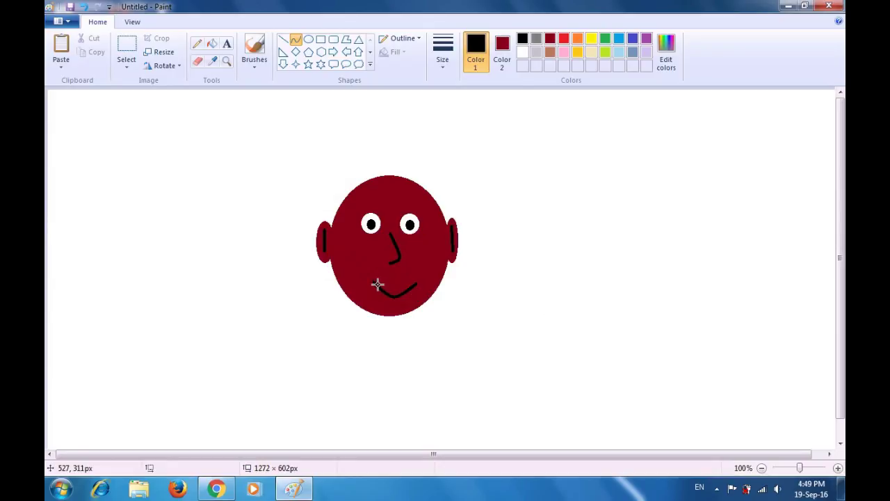
Close the top of the smile with a nearly straight black Curve about 57 px wide between its two ends.
{"action": "left_click_drag", "start_coordinate": [375, 283], "coordinate": [412, 286]}
{"action": "left_click_drag", "start_coordinate": [412, 286], "coordinate": [412, 286]}
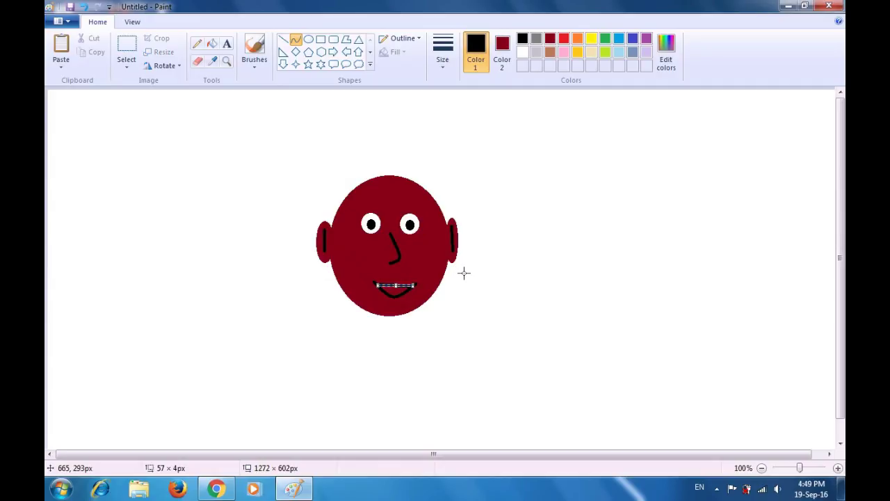
{"action": "key", "text": "Return"}
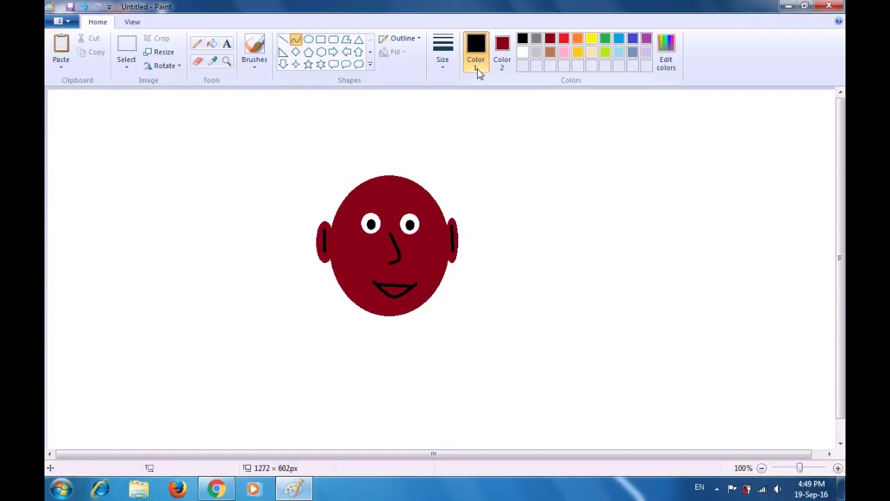
Fill the inside of the mouth with red.
{"action": "left_click", "coordinate": [563, 40]}
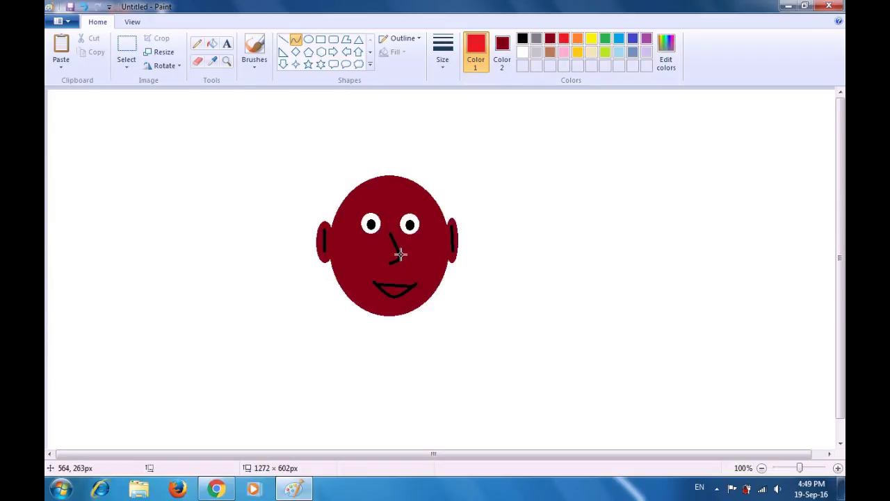
{"action": "left_click", "coordinate": [211, 43]}
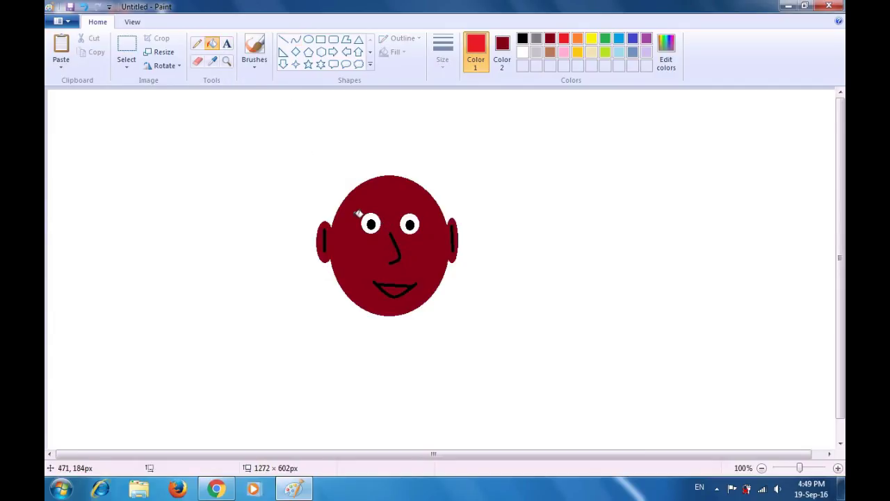
{"action": "left_click", "coordinate": [397, 290]}
Choose the Airbrush in black and spray a small dot just above the head.
{"action": "left_click", "coordinate": [259, 66]}
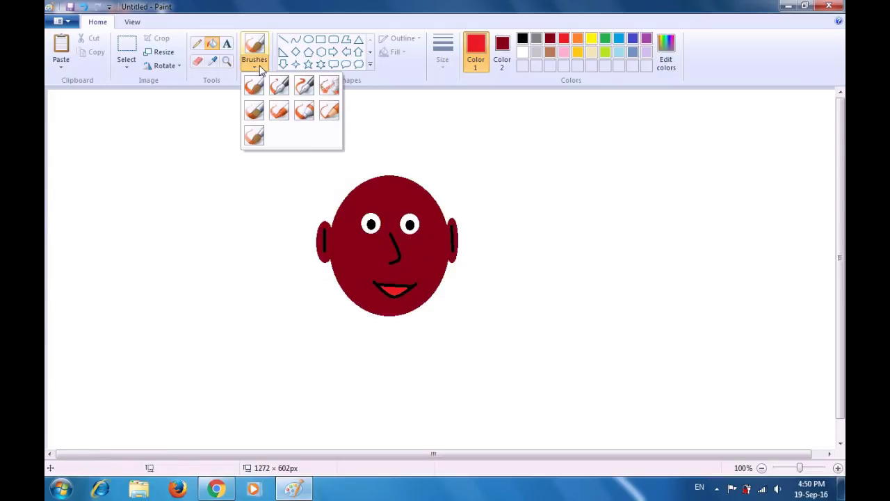
{"action": "left_click", "coordinate": [331, 91]}
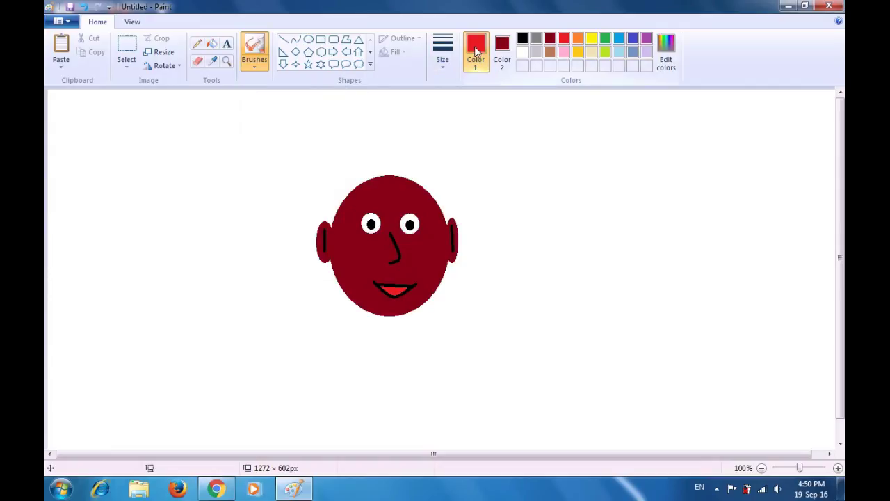
{"action": "left_click", "coordinate": [522, 38]}
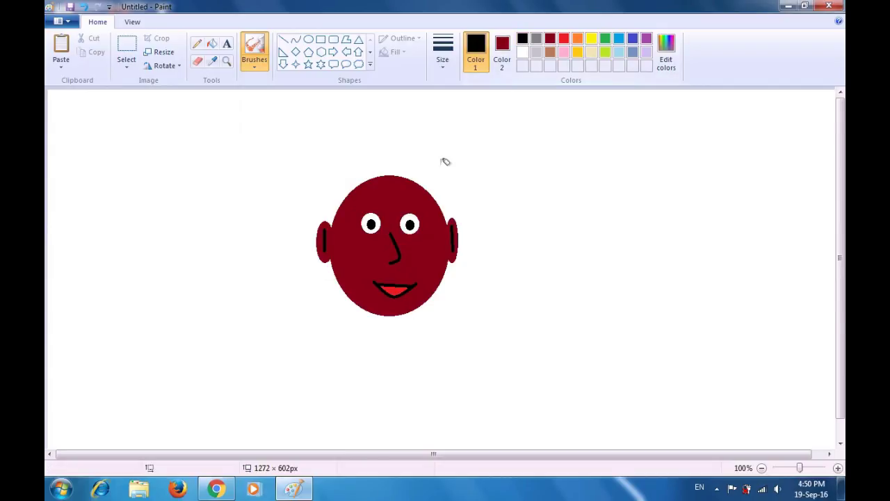
{"action": "left_click", "coordinate": [390, 153]}
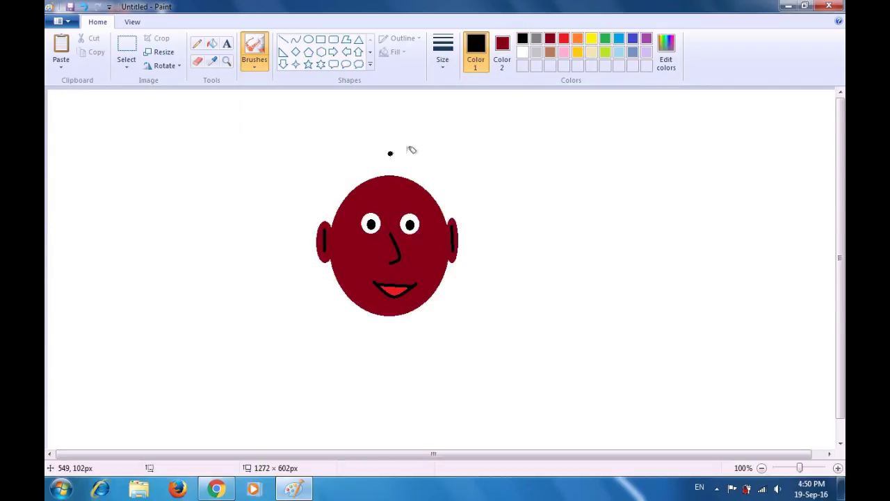
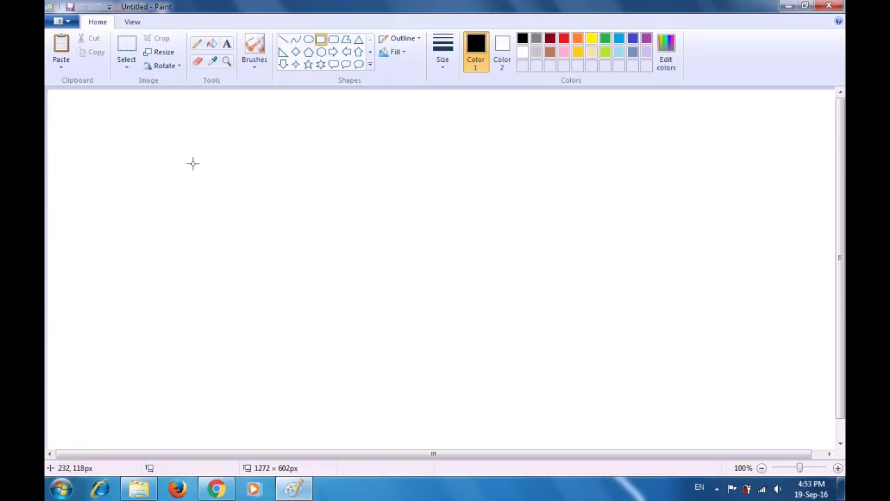
Draw a black rectangle about 743 × 379 px and divide it at mid-height with a horizontal line of the thinnest size.
{"action": "mouse_move", "coordinate": [193, 164]}
{"action": "left_mouse_down"}
{"action": "mouse_move", "coordinate": [232, 278]}
{"action": "mouse_move", "coordinate": [368, 350]}
{"action": "mouse_move", "coordinate": [657, 400]}
{"action": "left_mouse_up"}
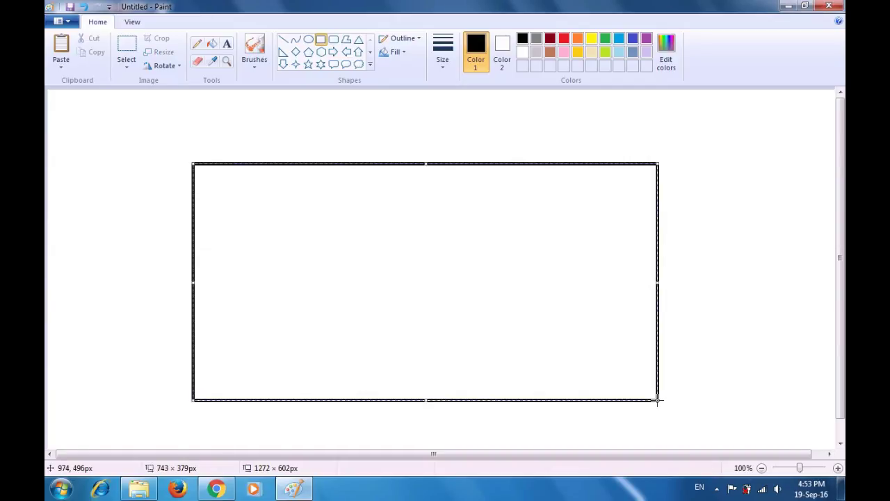
{"action": "left_click", "coordinate": [721, 344]}
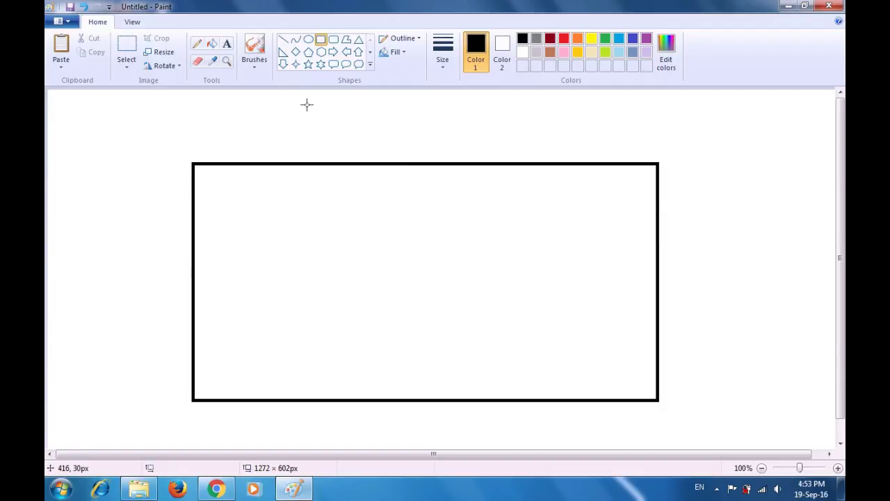
{"action": "left_click", "coordinate": [283, 39]}
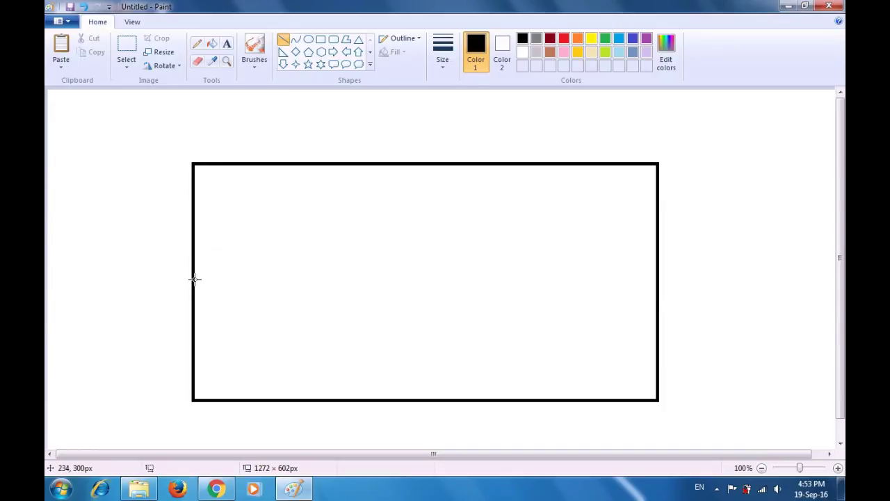
{"action": "mouse_move", "coordinate": [195, 280]}
{"action": "left_mouse_down"}
{"action": "mouse_move", "coordinate": [350, 268]}
{"action": "mouse_move", "coordinate": [655, 281]}
{"action": "left_mouse_up"}
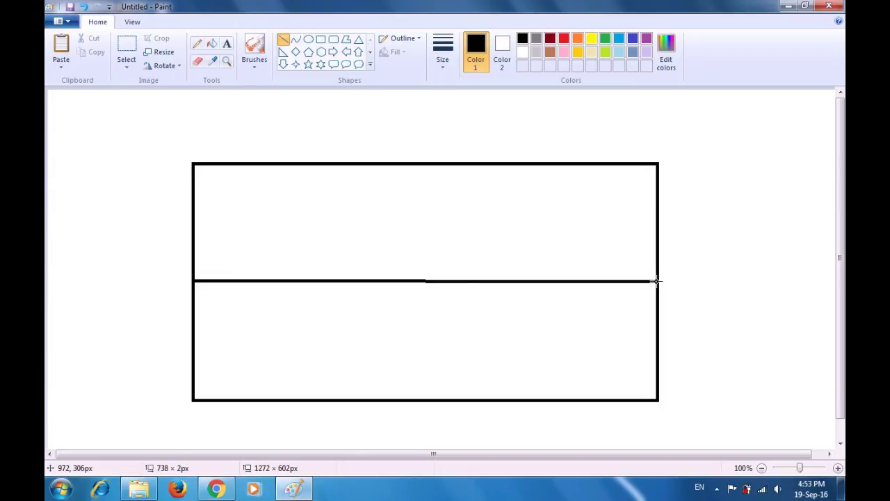
{"action": "left_click_drag", "start_coordinate": [656, 281], "coordinate": [656, 281]}
{"action": "left_click", "coordinate": [442, 56]}
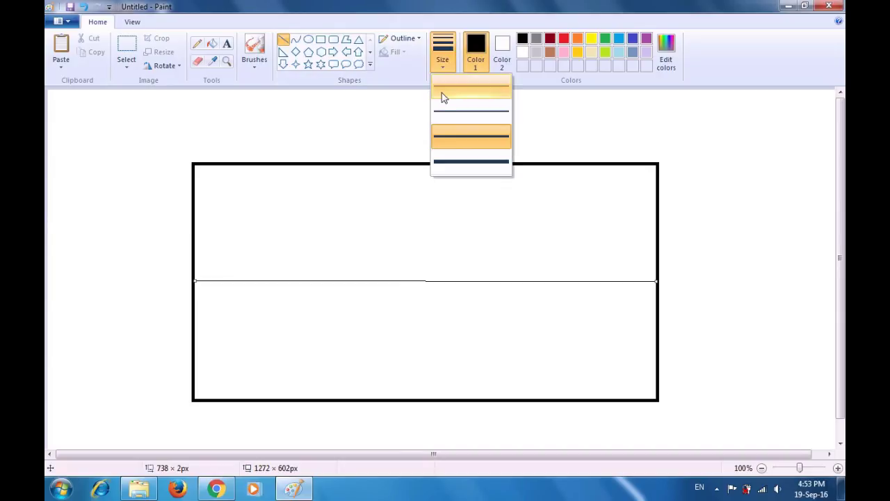
{"action": "left_click", "coordinate": [442, 91]}
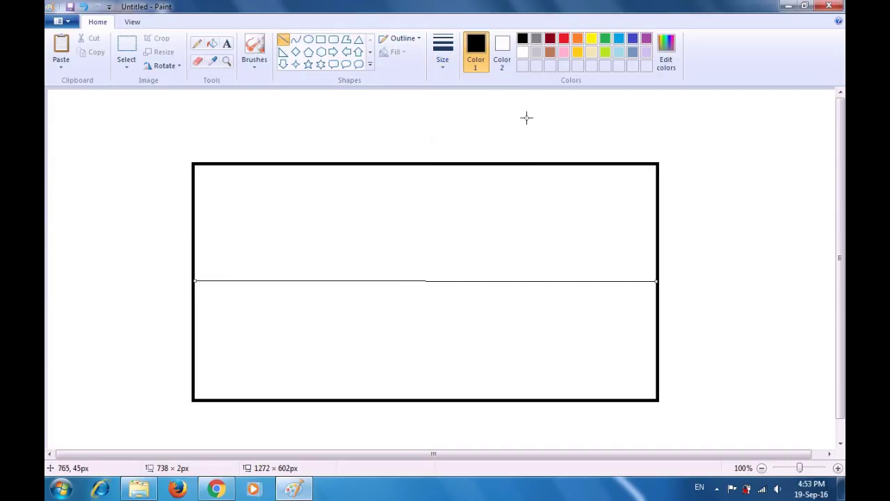
{"action": "left_click", "coordinate": [526, 116]}
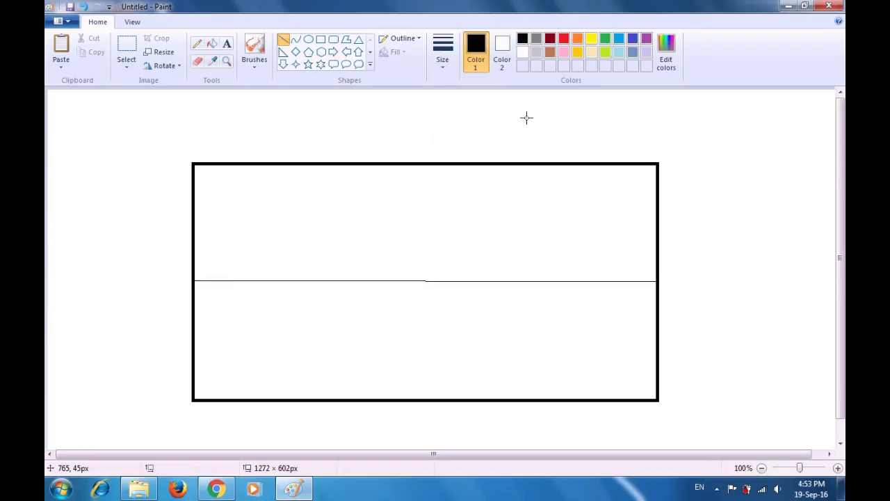
Paint two wavy grey path edges with the basic Brush, running from the horizon line down to the frame's lower edge and widening downward.
{"action": "left_click", "coordinate": [258, 68]}
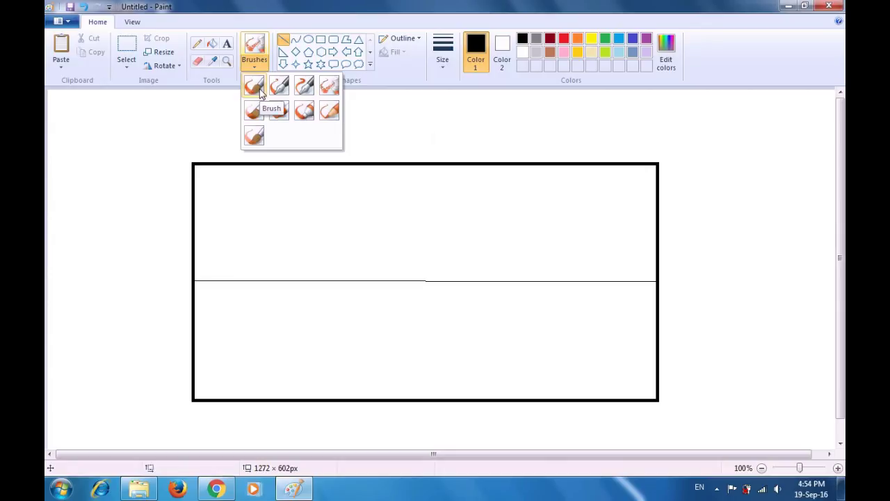
{"action": "left_click", "coordinate": [258, 89]}
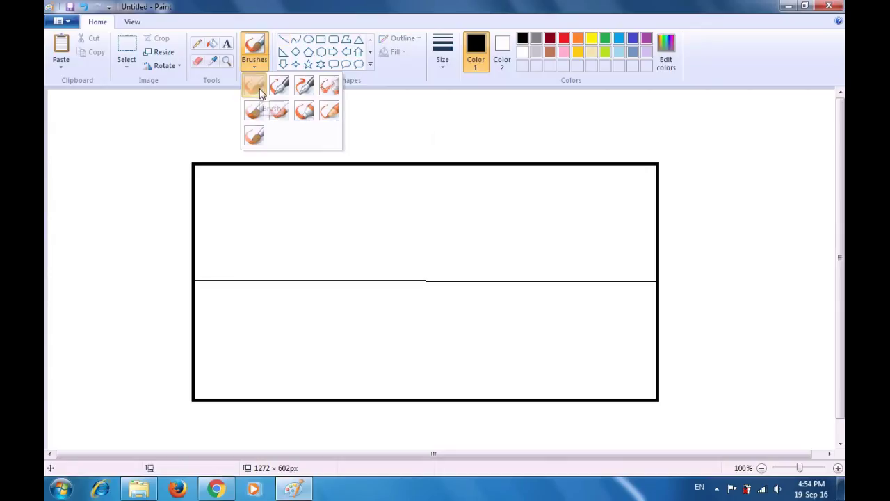
{"action": "left_click", "coordinate": [535, 39]}
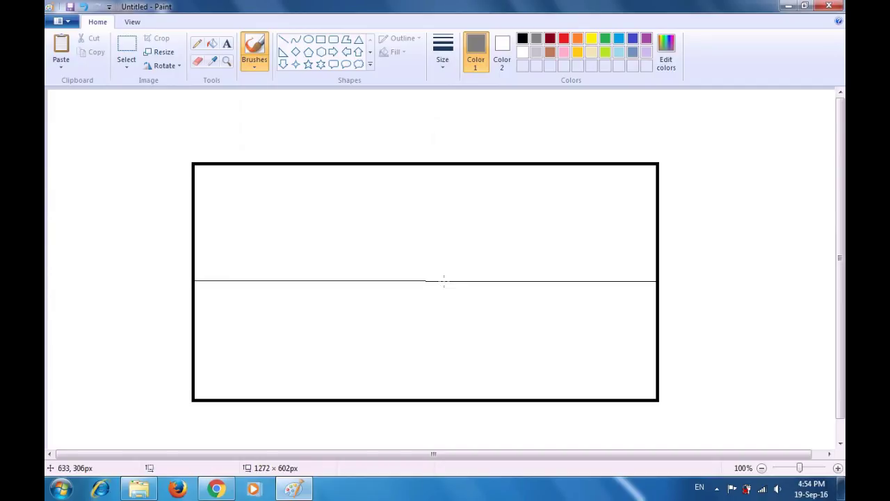
{"action": "mouse_move", "coordinate": [443, 280]}
{"action": "left_mouse_down"}
{"action": "mouse_move", "coordinate": [400, 344]}
{"action": "mouse_move", "coordinate": [365, 364]}
{"action": "mouse_move", "coordinate": [339, 396]}
{"action": "left_mouse_up"}
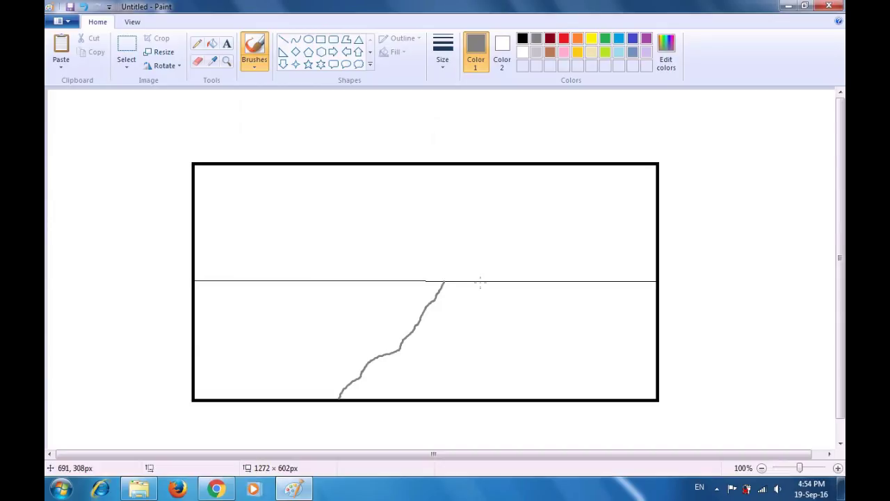
{"action": "left_click_drag", "start_coordinate": [481, 281], "coordinate": [440, 398]}
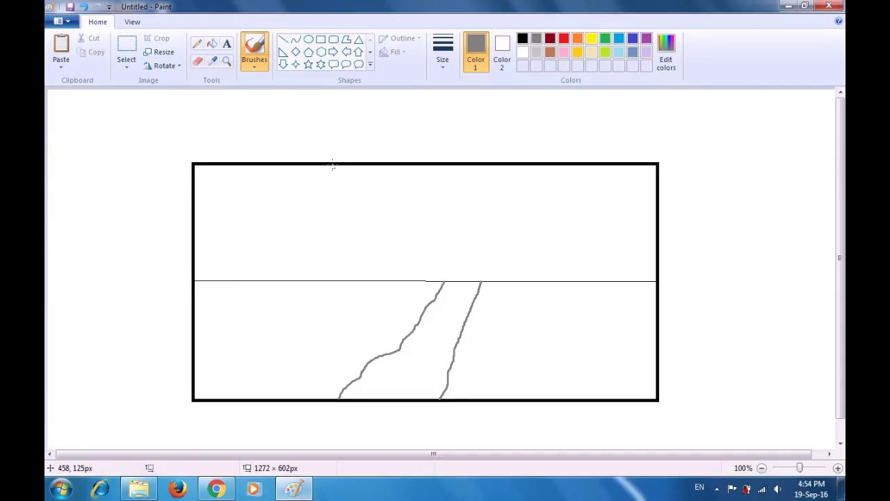
Spray green grass with the Airbrush over the ground on both sides of the path, below the horizon line.
{"action": "left_click", "coordinate": [254, 65]}
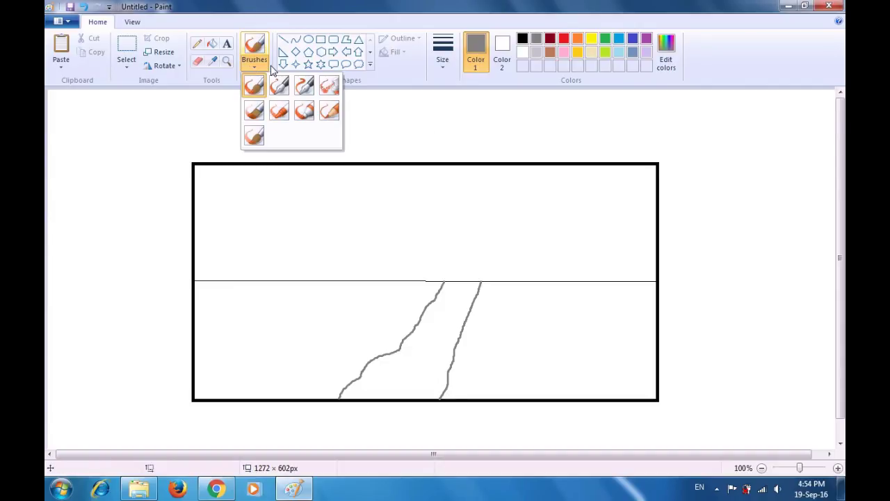
{"action": "left_click", "coordinate": [326, 89]}
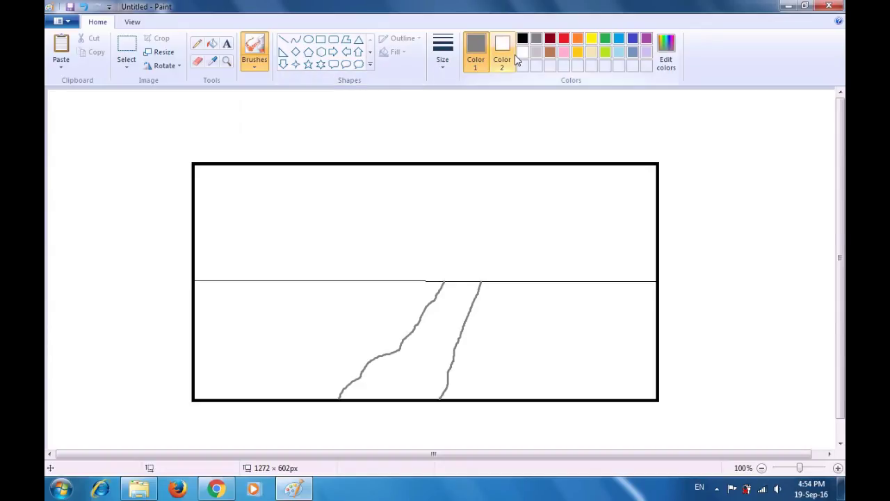
{"action": "left_click", "coordinate": [603, 40]}
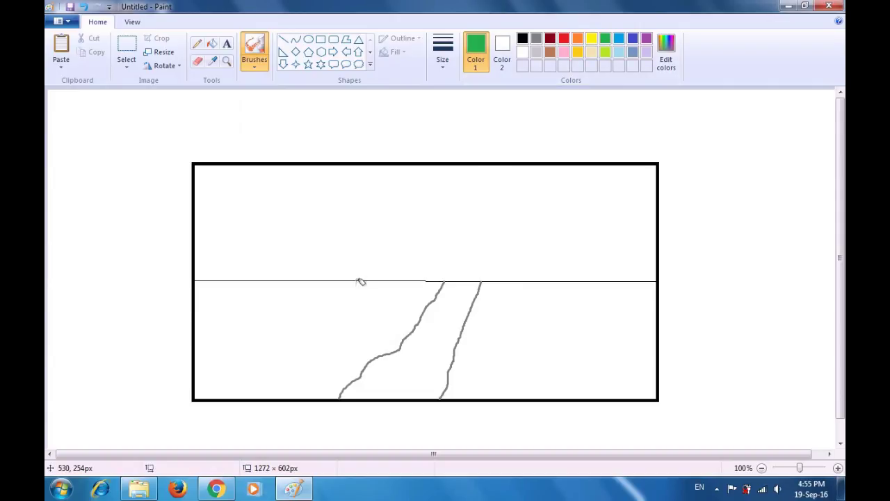
{"action": "left_click", "coordinate": [233, 304]}
{"action": "mouse_move", "coordinate": [265, 297]}
{"action": "left_mouse_down"}
{"action": "mouse_move", "coordinate": [364, 300]}
{"action": "mouse_move", "coordinate": [320, 332]}
{"action": "mouse_move", "coordinate": [382, 335]}
{"action": "mouse_move", "coordinate": [393, 327]}
{"action": "mouse_move", "coordinate": [313, 365]}
{"action": "mouse_move", "coordinate": [248, 364]}
{"action": "mouse_move", "coordinate": [243, 351]}
{"action": "mouse_move", "coordinate": [255, 339]}
{"action": "mouse_move", "coordinate": [268, 358]}
{"action": "mouse_move", "coordinate": [207, 287]}
{"action": "mouse_move", "coordinate": [205, 388]}
{"action": "mouse_move", "coordinate": [305, 394]}
{"action": "mouse_move", "coordinate": [387, 338]}
{"action": "mouse_move", "coordinate": [398, 296]}
{"action": "mouse_move", "coordinate": [250, 289]}
{"action": "mouse_move", "coordinate": [354, 295]}
{"action": "mouse_move", "coordinate": [327, 285]}
{"action": "mouse_move", "coordinate": [376, 292]}
{"action": "mouse_move", "coordinate": [397, 284]}
{"action": "mouse_move", "coordinate": [423, 286]}
{"action": "mouse_move", "coordinate": [426, 295]}
{"action": "mouse_move", "coordinate": [407, 333]}
{"action": "mouse_move", "coordinate": [369, 353]}
{"action": "mouse_move", "coordinate": [352, 379]}
{"action": "mouse_move", "coordinate": [299, 389]}
{"action": "mouse_move", "coordinate": [322, 353]}
{"action": "mouse_move", "coordinate": [247, 379]}
{"action": "mouse_move", "coordinate": [244, 347]}
{"action": "mouse_move", "coordinate": [221, 358]}
{"action": "mouse_move", "coordinate": [235, 332]}
{"action": "mouse_move", "coordinate": [275, 351]}
{"action": "mouse_move", "coordinate": [290, 337]}
{"action": "mouse_move", "coordinate": [351, 323]}
{"action": "mouse_move", "coordinate": [334, 353]}
{"action": "mouse_move", "coordinate": [340, 365]}
{"action": "mouse_move", "coordinate": [317, 379]}
{"action": "mouse_move", "coordinate": [296, 387]}
{"action": "mouse_move", "coordinate": [230, 377]}
{"action": "mouse_move", "coordinate": [244, 354]}
{"action": "mouse_move", "coordinate": [247, 309]}
{"action": "mouse_move", "coordinate": [240, 284]}
{"action": "mouse_move", "coordinate": [210, 284]}
{"action": "mouse_move", "coordinate": [215, 327]}
{"action": "mouse_move", "coordinate": [231, 334]}
{"action": "mouse_move", "coordinate": [292, 320]}
{"action": "mouse_move", "coordinate": [271, 309]}
{"action": "mouse_move", "coordinate": [372, 320]}
{"action": "mouse_move", "coordinate": [379, 330]}
{"action": "mouse_move", "coordinate": [354, 339]}
{"action": "mouse_move", "coordinate": [334, 324]}
{"action": "mouse_move", "coordinate": [309, 326]}
{"action": "mouse_move", "coordinate": [358, 309]}
{"action": "mouse_move", "coordinate": [324, 311]}
{"action": "mouse_move", "coordinate": [347, 371]}
{"action": "mouse_move", "coordinate": [338, 395]}
{"action": "mouse_move", "coordinate": [235, 390]}
{"action": "mouse_move", "coordinate": [210, 340]}
{"action": "mouse_move", "coordinate": [202, 393]}
{"action": "mouse_move", "coordinate": [326, 393]}
{"action": "mouse_move", "coordinate": [225, 372]}
{"action": "mouse_move", "coordinate": [294, 354]}
{"action": "mouse_move", "coordinate": [316, 371]}
{"action": "mouse_move", "coordinate": [351, 348]}
{"action": "mouse_move", "coordinate": [312, 386]}
{"action": "mouse_move", "coordinate": [333, 381]}
{"action": "mouse_move", "coordinate": [358, 332]}
{"action": "mouse_move", "coordinate": [337, 341]}
{"action": "mouse_move", "coordinate": [285, 334]}
{"action": "mouse_move", "coordinate": [278, 322]}
{"action": "mouse_move", "coordinate": [270, 346]}
{"action": "mouse_move", "coordinate": [244, 353]}
{"action": "mouse_move", "coordinate": [238, 315]}
{"action": "mouse_move", "coordinate": [285, 318]}
{"action": "mouse_move", "coordinate": [349, 281]}
{"action": "mouse_move", "coordinate": [437, 286]}
{"action": "mouse_move", "coordinate": [429, 306]}
{"action": "mouse_move", "coordinate": [421, 285]}
{"action": "mouse_move", "coordinate": [396, 283]}
{"action": "mouse_move", "coordinate": [410, 297]}
{"action": "mouse_move", "coordinate": [398, 315]}
{"action": "mouse_move", "coordinate": [199, 287]}
{"action": "left_mouse_up"}
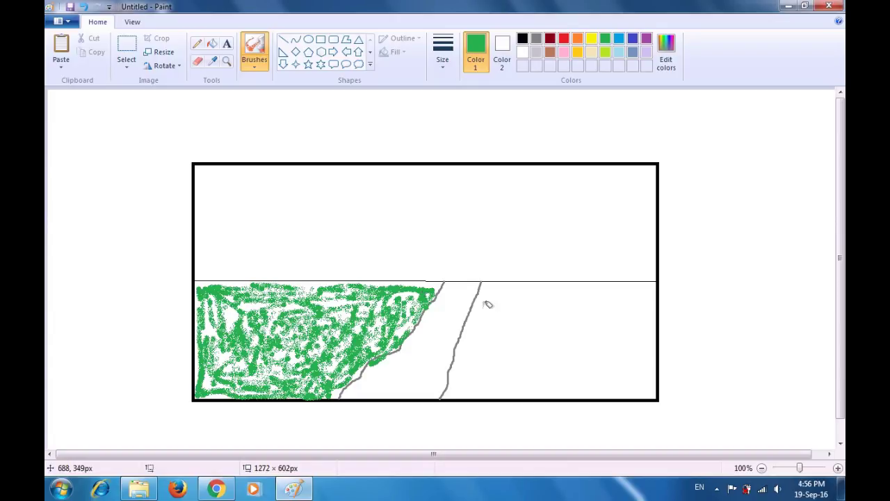
{"action": "mouse_move", "coordinate": [485, 287]}
{"action": "left_mouse_down"}
{"action": "mouse_move", "coordinate": [452, 398]}
{"action": "mouse_move", "coordinate": [485, 287]}
{"action": "mouse_move", "coordinate": [456, 391]}
{"action": "mouse_move", "coordinate": [557, 382]}
{"action": "mouse_move", "coordinate": [657, 391]}
{"action": "mouse_move", "coordinate": [447, 386]}
{"action": "mouse_move", "coordinate": [587, 384]}
{"action": "mouse_move", "coordinate": [568, 318]}
{"action": "mouse_move", "coordinate": [530, 333]}
{"action": "mouse_move", "coordinate": [504, 376]}
{"action": "mouse_move", "coordinate": [495, 306]}
{"action": "mouse_move", "coordinate": [528, 283]}
{"action": "mouse_move", "coordinate": [641, 288]}
{"action": "mouse_move", "coordinate": [630, 340]}
{"action": "mouse_move", "coordinate": [626, 312]}
{"action": "mouse_move", "coordinate": [629, 373]}
{"action": "mouse_move", "coordinate": [615, 320]}
{"action": "mouse_move", "coordinate": [599, 379]}
{"action": "mouse_move", "coordinate": [588, 313]}
{"action": "mouse_move", "coordinate": [569, 322]}
{"action": "mouse_move", "coordinate": [560, 382]}
{"action": "mouse_move", "coordinate": [563, 317]}
{"action": "mouse_move", "coordinate": [541, 318]}
{"action": "mouse_move", "coordinate": [508, 374]}
{"action": "mouse_move", "coordinate": [495, 324]}
{"action": "mouse_move", "coordinate": [486, 328]}
{"action": "mouse_move", "coordinate": [471, 387]}
{"action": "mouse_move", "coordinate": [480, 376]}
{"action": "mouse_move", "coordinate": [540, 369]}
{"action": "mouse_move", "coordinate": [591, 342]}
{"action": "left_mouse_up"}
{"action": "mouse_move", "coordinate": [570, 327]}
{"action": "left_mouse_down"}
{"action": "mouse_move", "coordinate": [528, 306]}
{"action": "mouse_move", "coordinate": [589, 298]}
{"action": "mouse_move", "coordinate": [565, 313]}
{"action": "mouse_move", "coordinate": [618, 300]}
{"action": "mouse_move", "coordinate": [637, 317]}
{"action": "mouse_move", "coordinate": [647, 291]}
{"action": "mouse_move", "coordinate": [648, 347]}
{"action": "mouse_move", "coordinate": [650, 287]}
{"action": "mouse_move", "coordinate": [656, 354]}
{"action": "mouse_move", "coordinate": [653, 381]}
{"action": "mouse_move", "coordinate": [648, 357]}
{"action": "mouse_move", "coordinate": [651, 365]}
{"action": "mouse_move", "coordinate": [637, 362]}
{"action": "mouse_move", "coordinate": [648, 386]}
{"action": "mouse_move", "coordinate": [641, 396]}
{"action": "mouse_move", "coordinate": [641, 337]}
{"action": "mouse_move", "coordinate": [621, 397]}
{"action": "mouse_move", "coordinate": [613, 326]}
{"action": "mouse_move", "coordinate": [601, 388]}
{"action": "mouse_move", "coordinate": [581, 390]}
{"action": "mouse_move", "coordinate": [594, 377]}
{"action": "mouse_move", "coordinate": [578, 355]}
{"action": "mouse_move", "coordinate": [582, 369]}
{"action": "mouse_move", "coordinate": [539, 383]}
{"action": "mouse_move", "coordinate": [541, 372]}
{"action": "mouse_move", "coordinate": [514, 378]}
{"action": "mouse_move", "coordinate": [556, 376]}
{"action": "mouse_move", "coordinate": [544, 348]}
{"action": "mouse_move", "coordinate": [602, 337]}
{"action": "mouse_move", "coordinate": [525, 310]}
{"action": "mouse_move", "coordinate": [608, 307]}
{"action": "mouse_move", "coordinate": [543, 298]}
{"action": "mouse_move", "coordinate": [609, 286]}
{"action": "mouse_move", "coordinate": [568, 281]}
{"action": "mouse_move", "coordinate": [638, 277]}
{"action": "mouse_move", "coordinate": [612, 298]}
{"action": "mouse_move", "coordinate": [583, 300]}
{"action": "mouse_move", "coordinate": [529, 346]}
{"action": "mouse_move", "coordinate": [538, 362]}
{"action": "mouse_move", "coordinate": [549, 327]}
{"action": "mouse_move", "coordinate": [518, 348]}
{"action": "mouse_move", "coordinate": [500, 313]}
{"action": "mouse_move", "coordinate": [518, 334]}
{"action": "mouse_move", "coordinate": [487, 306]}
{"action": "mouse_move", "coordinate": [557, 301]}
{"action": "mouse_move", "coordinate": [529, 291]}
{"action": "mouse_move", "coordinate": [574, 311]}
{"action": "mouse_move", "coordinate": [593, 347]}
{"action": "mouse_move", "coordinate": [563, 375]}
{"action": "mouse_move", "coordinate": [619, 379]}
{"action": "mouse_move", "coordinate": [640, 368]}
{"action": "mouse_move", "coordinate": [652, 387]}
{"action": "mouse_move", "coordinate": [495, 363]}
{"action": "mouse_move", "coordinate": [532, 325]}
{"action": "mouse_move", "coordinate": [483, 282]}
{"action": "mouse_move", "coordinate": [655, 285]}
{"action": "mouse_move", "coordinate": [615, 355]}
{"action": "left_mouse_up"}
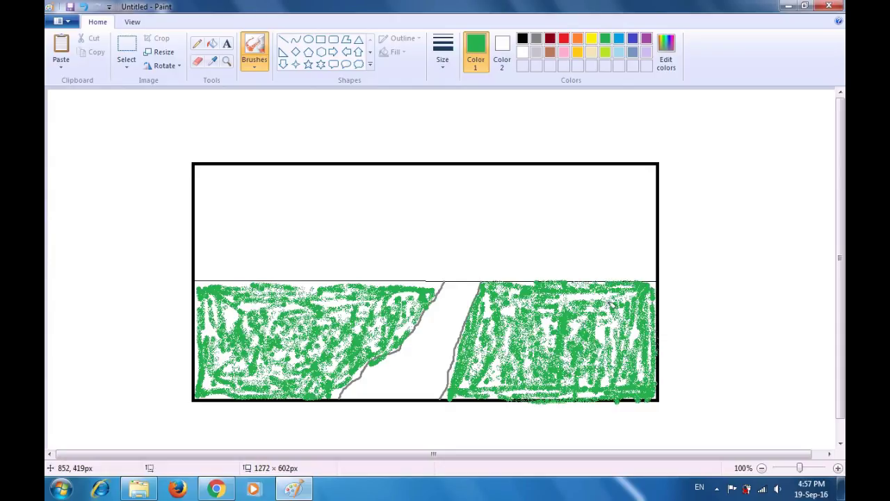
{"action": "mouse_move", "coordinate": [610, 303]}
{"action": "left_mouse_down"}
{"action": "mouse_move", "coordinate": [621, 333]}
{"action": "mouse_move", "coordinate": [600, 324]}
{"action": "mouse_move", "coordinate": [647, 322]}
{"action": "mouse_move", "coordinate": [631, 350]}
{"action": "mouse_move", "coordinate": [589, 371]}
{"action": "mouse_move", "coordinate": [584, 393]}
{"action": "left_mouse_up"}
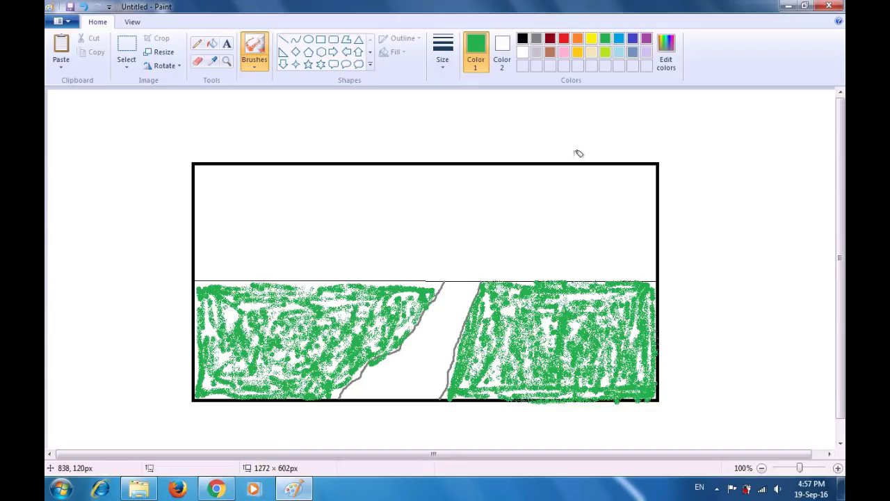
Spray lime highlights with the Airbrush over the green grass on both sides of the path.
{"action": "left_click", "coordinate": [604, 53]}
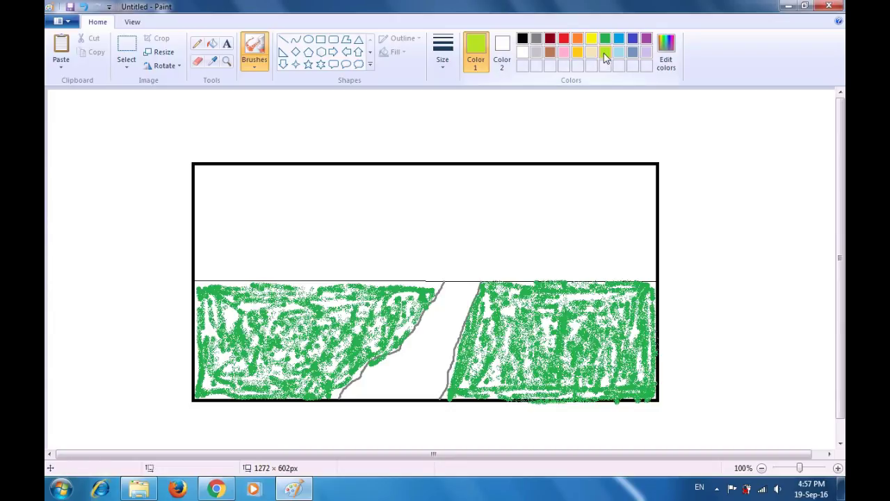
{"action": "mouse_move", "coordinate": [532, 340]}
{"action": "left_mouse_down"}
{"action": "mouse_move", "coordinate": [566, 325]}
{"action": "mouse_move", "coordinate": [589, 341]}
{"action": "mouse_move", "coordinate": [589, 358]}
{"action": "mouse_move", "coordinate": [525, 362]}
{"action": "mouse_move", "coordinate": [541, 327]}
{"action": "mouse_move", "coordinate": [512, 304]}
{"action": "mouse_move", "coordinate": [581, 301]}
{"action": "mouse_move", "coordinate": [552, 302]}
{"action": "mouse_move", "coordinate": [583, 352]}
{"action": "mouse_move", "coordinate": [620, 348]}
{"action": "mouse_move", "coordinate": [644, 363]}
{"action": "mouse_move", "coordinate": [527, 390]}
{"action": "mouse_move", "coordinate": [501, 349]}
{"action": "mouse_move", "coordinate": [473, 366]}
{"action": "mouse_move", "coordinate": [483, 327]}
{"action": "mouse_move", "coordinate": [493, 365]}
{"action": "mouse_move", "coordinate": [601, 392]}
{"action": "mouse_move", "coordinate": [622, 327]}
{"action": "mouse_move", "coordinate": [568, 295]}
{"action": "mouse_move", "coordinate": [598, 279]}
{"action": "mouse_move", "coordinate": [659, 292]}
{"action": "mouse_move", "coordinate": [648, 311]}
{"action": "mouse_move", "coordinate": [650, 349]}
{"action": "mouse_move", "coordinate": [634, 301]}
{"action": "mouse_move", "coordinate": [561, 314]}
{"action": "mouse_move", "coordinate": [492, 370]}
{"action": "mouse_move", "coordinate": [492, 331]}
{"action": "mouse_move", "coordinate": [466, 382]}
{"action": "mouse_move", "coordinate": [488, 313]}
{"action": "mouse_move", "coordinate": [519, 293]}
{"action": "mouse_move", "coordinate": [496, 293]}
{"action": "mouse_move", "coordinate": [556, 295]}
{"action": "mouse_move", "coordinate": [559, 340]}
{"action": "mouse_move", "coordinate": [600, 349]}
{"action": "mouse_move", "coordinate": [587, 342]}
{"action": "mouse_move", "coordinate": [536, 361]}
{"action": "mouse_move", "coordinate": [582, 364]}
{"action": "mouse_move", "coordinate": [619, 380]}
{"action": "left_mouse_up"}
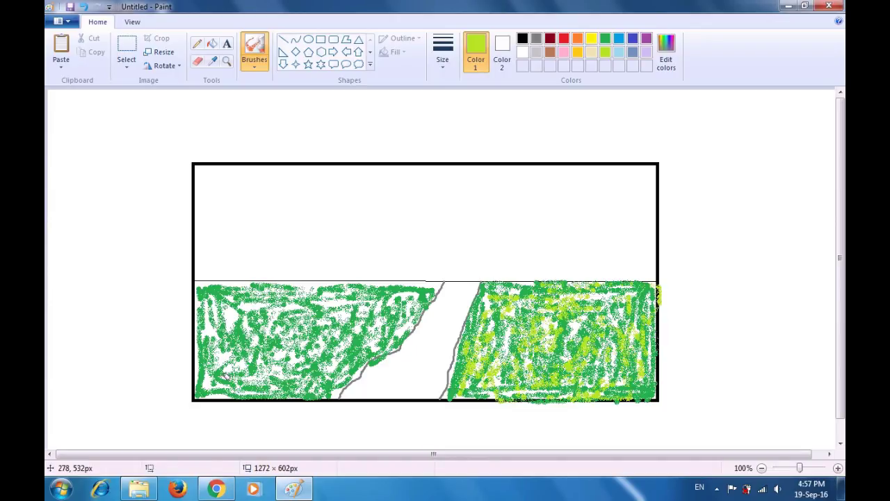
{"action": "left_click", "coordinate": [223, 328]}
{"action": "mouse_move", "coordinate": [269, 316]}
{"action": "left_mouse_down"}
{"action": "mouse_move", "coordinate": [278, 349]}
{"action": "mouse_move", "coordinate": [269, 309]}
{"action": "mouse_move", "coordinate": [289, 294]}
{"action": "mouse_move", "coordinate": [376, 312]}
{"action": "mouse_move", "coordinate": [310, 338]}
{"action": "mouse_move", "coordinate": [305, 325]}
{"action": "mouse_move", "coordinate": [290, 365]}
{"action": "mouse_move", "coordinate": [325, 345]}
{"action": "left_mouse_up"}
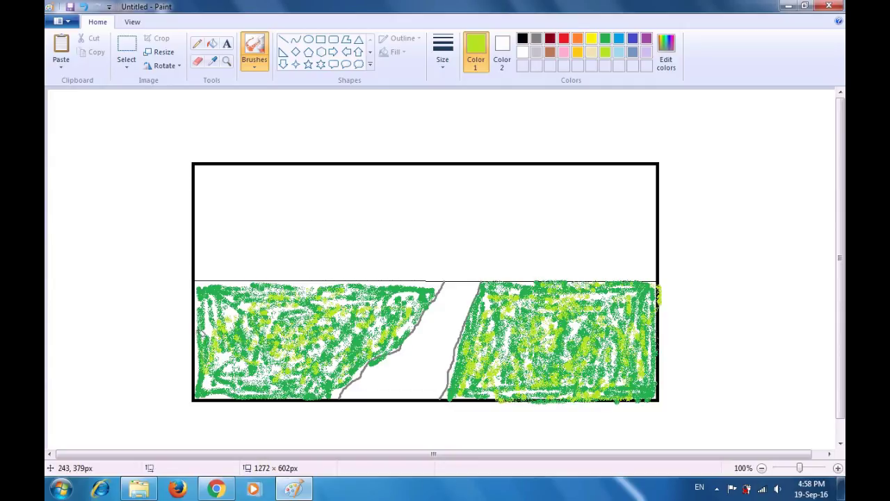
{"action": "left_click_drag", "start_coordinate": [201, 348], "coordinate": [214, 327]}
{"action": "left_click_drag", "start_coordinate": [167, 297], "coordinate": [187, 297]}
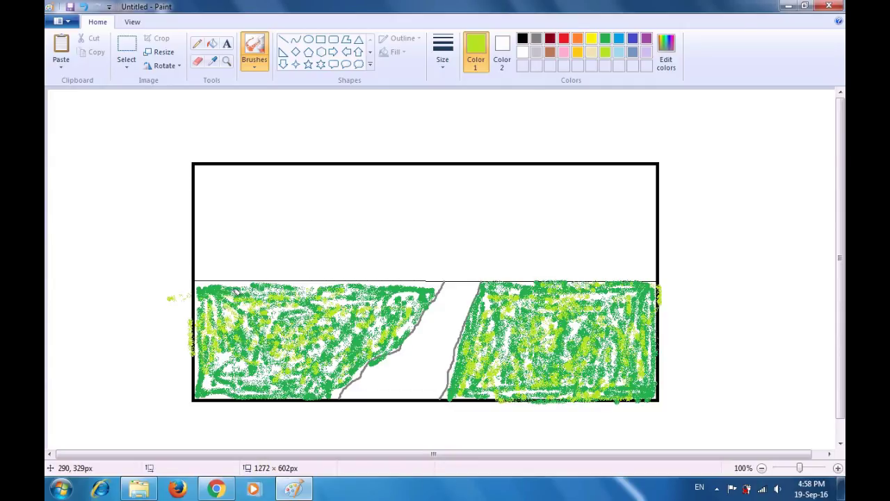
{"action": "mouse_move", "coordinate": [219, 356]}
{"action": "left_mouse_down"}
{"action": "mouse_move", "coordinate": [217, 380]}
{"action": "mouse_move", "coordinate": [267, 387]}
{"action": "mouse_move", "coordinate": [259, 368]}
{"action": "mouse_move", "coordinate": [245, 395]}
{"action": "mouse_move", "coordinate": [316, 389]}
{"action": "left_mouse_up"}
{"action": "mouse_move", "coordinate": [372, 296]}
{"action": "left_mouse_down"}
{"action": "mouse_move", "coordinate": [439, 289]}
{"action": "mouse_move", "coordinate": [391, 304]}
{"action": "mouse_move", "coordinate": [401, 328]}
{"action": "mouse_move", "coordinate": [339, 397]}
{"action": "left_mouse_up"}
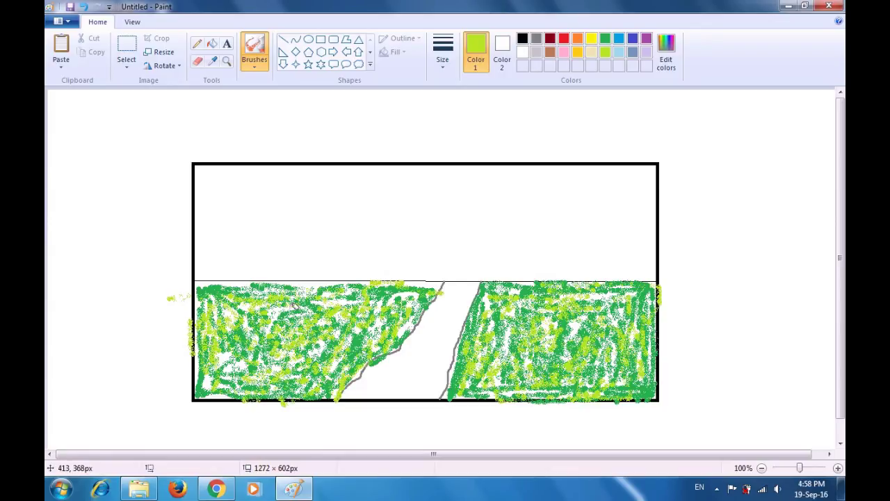
{"action": "mouse_move", "coordinate": [323, 287]}
{"action": "left_mouse_down"}
{"action": "mouse_move", "coordinate": [211, 279]}
{"action": "mouse_move", "coordinate": [305, 287]}
{"action": "left_mouse_up"}
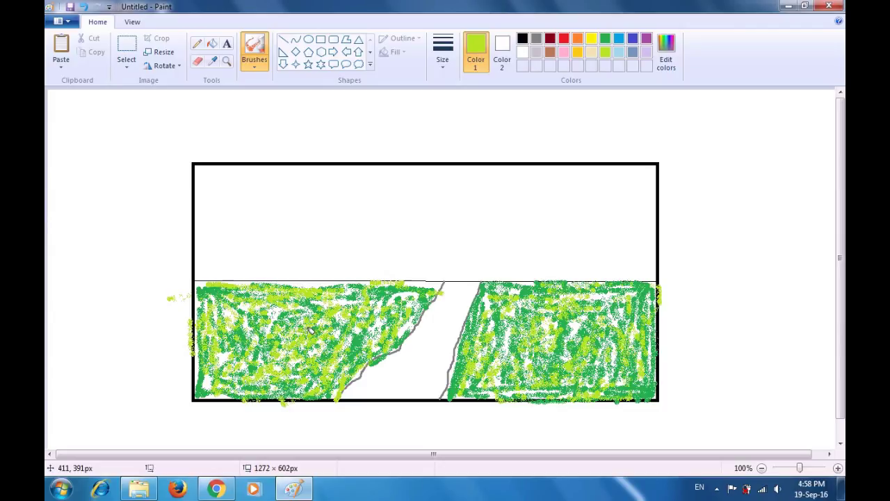
Spray the path grey between its two edges with the Airbrush and add scattered green specks over it.
{"action": "left_click", "coordinate": [536, 38]}
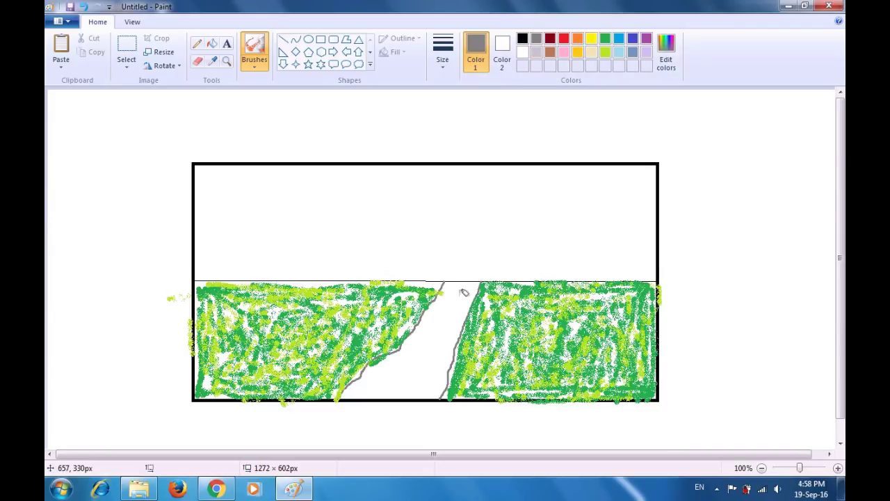
{"action": "mouse_move", "coordinate": [464, 292]}
{"action": "left_mouse_down"}
{"action": "mouse_move", "coordinate": [459, 284]}
{"action": "mouse_move", "coordinate": [437, 306]}
{"action": "mouse_move", "coordinate": [436, 323]}
{"action": "mouse_move", "coordinate": [402, 365]}
{"action": "mouse_move", "coordinate": [344, 405]}
{"action": "mouse_move", "coordinate": [361, 379]}
{"action": "mouse_move", "coordinate": [378, 381]}
{"action": "mouse_move", "coordinate": [406, 361]}
{"action": "mouse_move", "coordinate": [425, 337]}
{"action": "mouse_move", "coordinate": [417, 340]}
{"action": "left_mouse_up"}
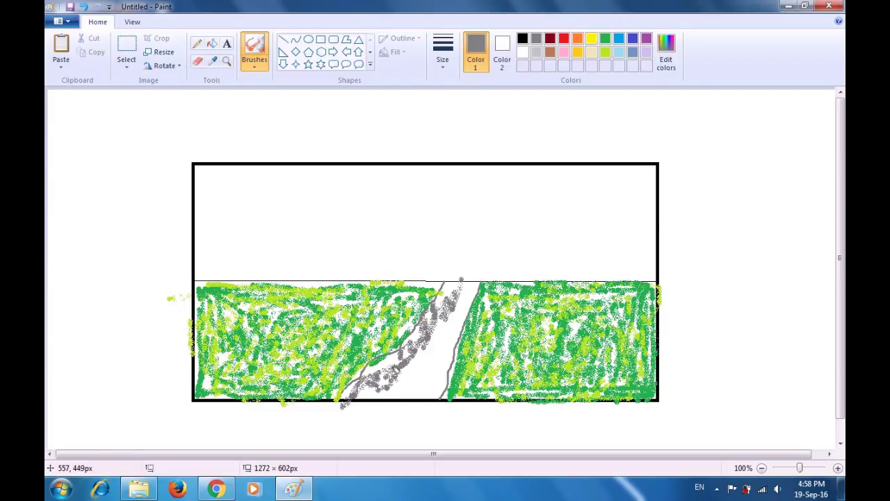
{"action": "mouse_move", "coordinate": [409, 381]}
{"action": "left_mouse_down"}
{"action": "mouse_move", "coordinate": [371, 399]}
{"action": "mouse_move", "coordinate": [439, 388]}
{"action": "mouse_move", "coordinate": [478, 288]}
{"action": "mouse_move", "coordinate": [441, 400]}
{"action": "mouse_move", "coordinate": [446, 353]}
{"action": "mouse_move", "coordinate": [448, 369]}
{"action": "mouse_move", "coordinate": [425, 385]}
{"action": "mouse_move", "coordinate": [411, 384]}
{"action": "mouse_move", "coordinate": [412, 354]}
{"action": "mouse_move", "coordinate": [452, 327]}
{"action": "mouse_move", "coordinate": [406, 387]}
{"action": "mouse_move", "coordinate": [407, 343]}
{"action": "mouse_move", "coordinate": [389, 372]}
{"action": "mouse_move", "coordinate": [420, 384]}
{"action": "mouse_move", "coordinate": [447, 367]}
{"action": "mouse_move", "coordinate": [437, 337]}
{"action": "mouse_move", "coordinate": [459, 309]}
{"action": "mouse_move", "coordinate": [456, 281]}
{"action": "mouse_move", "coordinate": [470, 281]}
{"action": "mouse_move", "coordinate": [481, 294]}
{"action": "mouse_move", "coordinate": [442, 348]}
{"action": "mouse_move", "coordinate": [413, 365]}
{"action": "mouse_move", "coordinate": [400, 402]}
{"action": "mouse_move", "coordinate": [405, 349]}
{"action": "mouse_move", "coordinate": [450, 291]}
{"action": "mouse_move", "coordinate": [441, 306]}
{"action": "mouse_move", "coordinate": [455, 383]}
{"action": "mouse_move", "coordinate": [420, 365]}
{"action": "mouse_move", "coordinate": [426, 379]}
{"action": "mouse_move", "coordinate": [416, 394]}
{"action": "mouse_move", "coordinate": [379, 376]}
{"action": "mouse_move", "coordinate": [383, 388]}
{"action": "mouse_move", "coordinate": [439, 344]}
{"action": "left_mouse_up"}
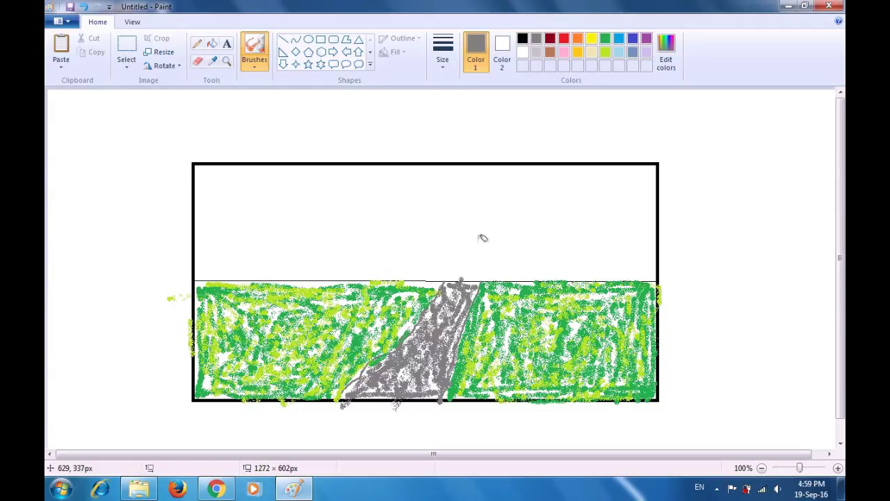
{"action": "left_click", "coordinate": [604, 39]}
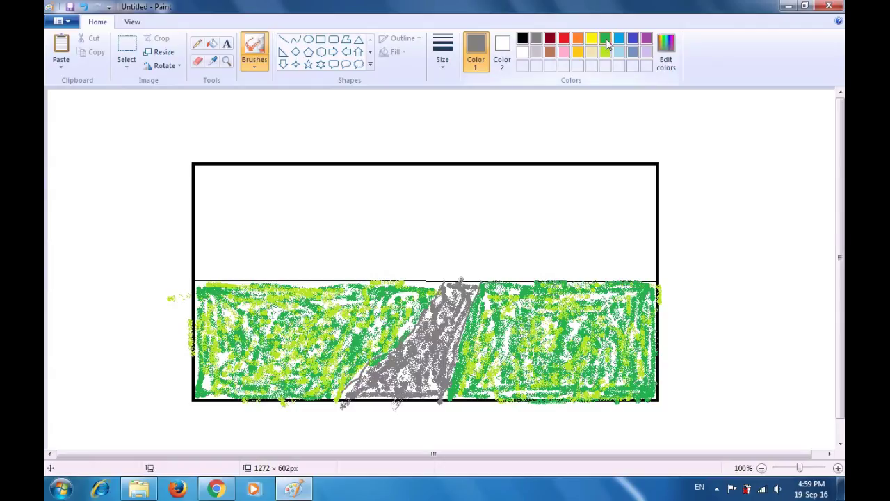
{"action": "mouse_move", "coordinate": [451, 314]}
{"action": "left_mouse_down"}
{"action": "mouse_move", "coordinate": [441, 339]}
{"action": "mouse_move", "coordinate": [389, 379]}
{"action": "mouse_move", "coordinate": [403, 375]}
{"action": "mouse_move", "coordinate": [452, 314]}
{"action": "mouse_move", "coordinate": [435, 391]}
{"action": "left_mouse_up"}
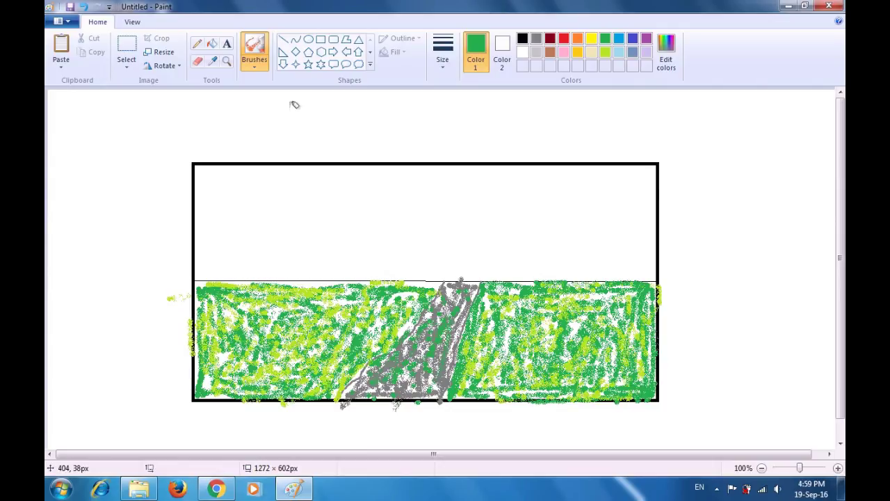
Fill the sky area above the horizon line with light turquoise.
{"action": "left_click", "coordinate": [212, 44]}
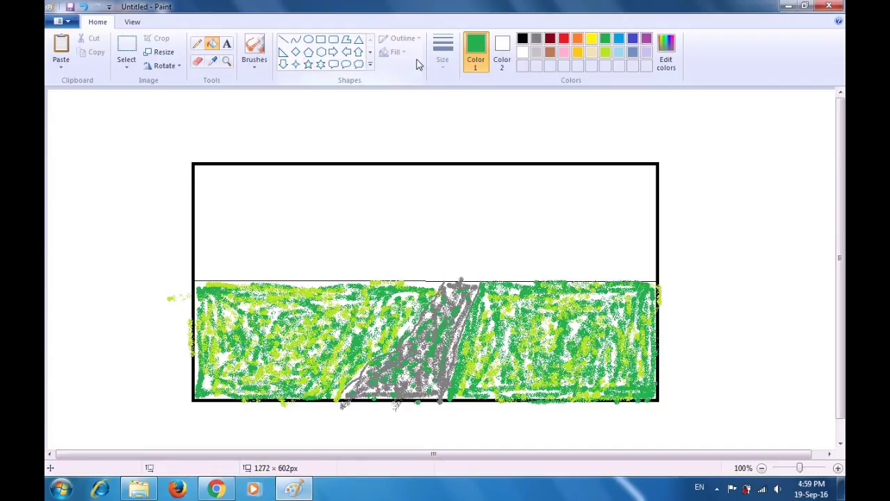
{"action": "left_click", "coordinate": [618, 52]}
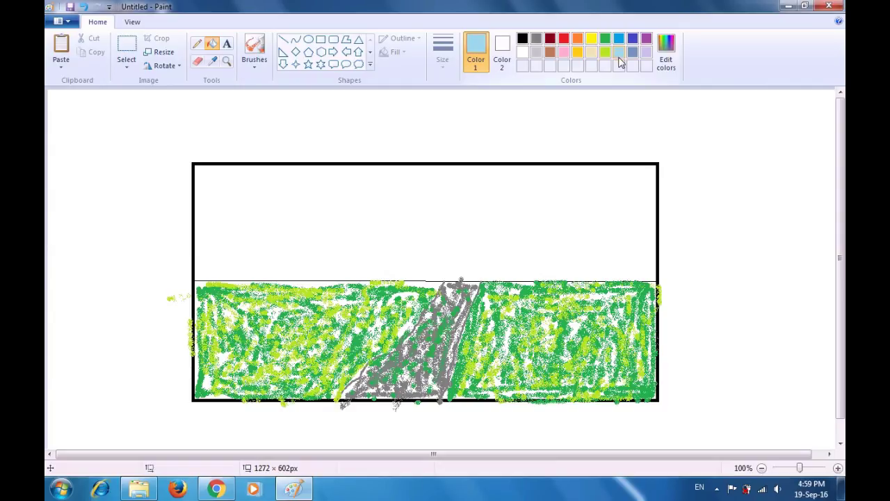
{"action": "left_click", "coordinate": [590, 176]}
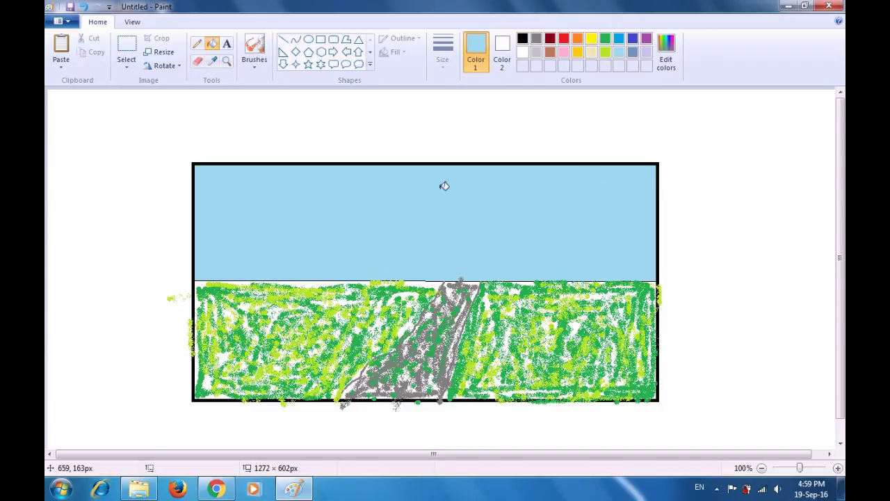
Outline a jagged tree crown in green with Calligraphy brush 1 in the right part of the sky, just above the horizon.
{"action": "left_click", "coordinate": [253, 63]}
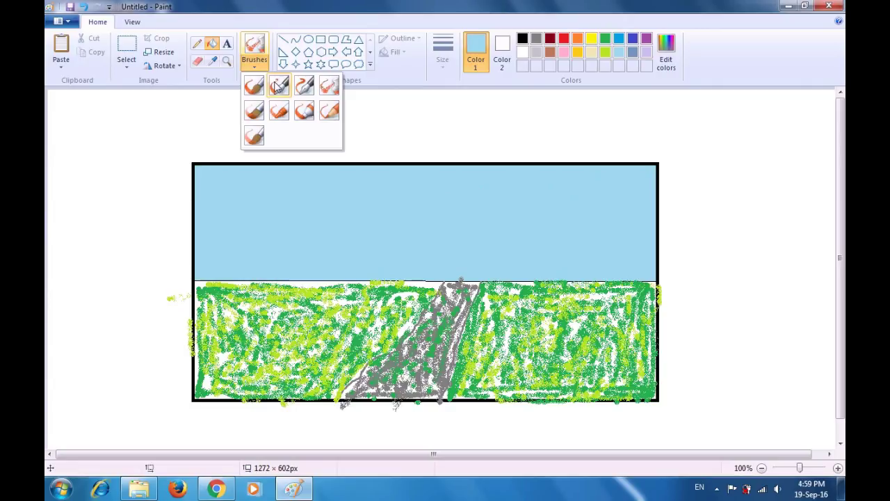
{"action": "left_click", "coordinate": [278, 85]}
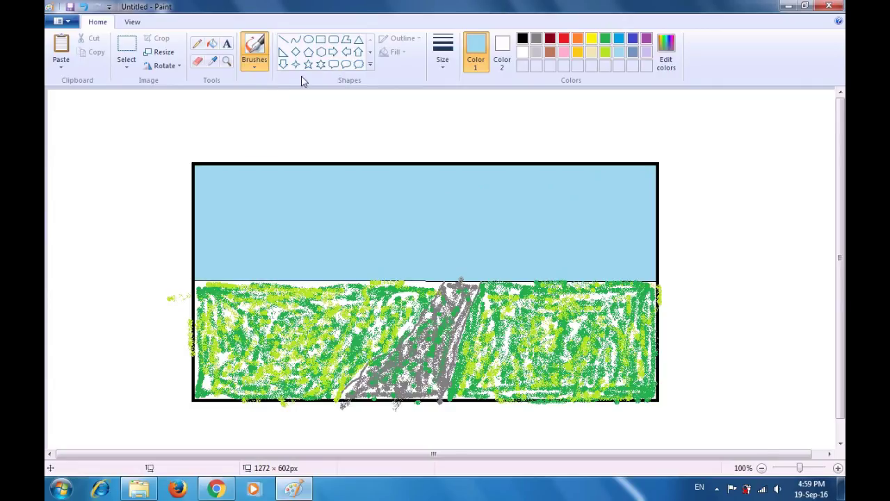
{"action": "left_click", "coordinate": [605, 39]}
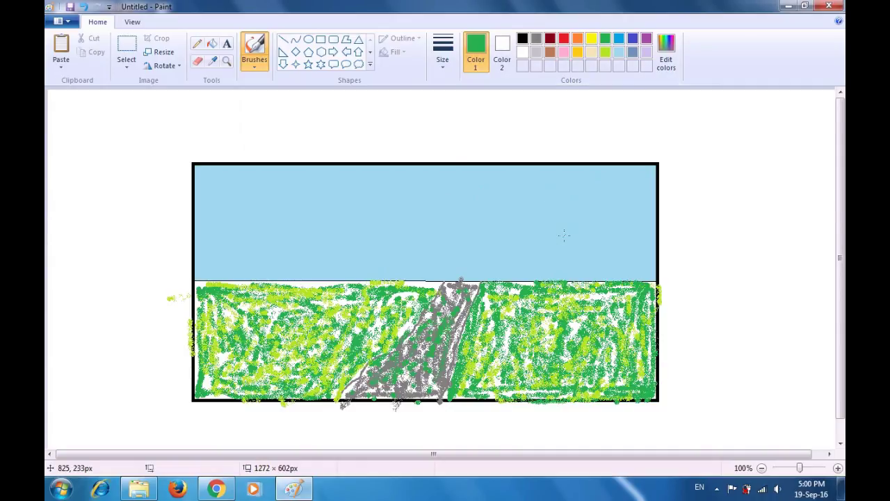
{"action": "mouse_move", "coordinate": [568, 237]}
{"action": "left_mouse_down"}
{"action": "mouse_move", "coordinate": [563, 219]}
{"action": "mouse_move", "coordinate": [592, 202]}
{"action": "mouse_move", "coordinate": [596, 213]}
{"action": "mouse_move", "coordinate": [613, 203]}
{"action": "mouse_move", "coordinate": [634, 219]}
{"action": "left_mouse_up"}
{"action": "mouse_move", "coordinate": [632, 223]}
{"action": "left_mouse_down"}
{"action": "mouse_move", "coordinate": [632, 263]}
{"action": "mouse_move", "coordinate": [594, 254]}
{"action": "mouse_move", "coordinate": [566, 264]}
{"action": "mouse_move", "coordinate": [559, 259]}
{"action": "mouse_move", "coordinate": [567, 247]}
{"action": "mouse_move", "coordinate": [541, 239]}
{"action": "mouse_move", "coordinate": [566, 236]}
{"action": "left_mouse_up"}
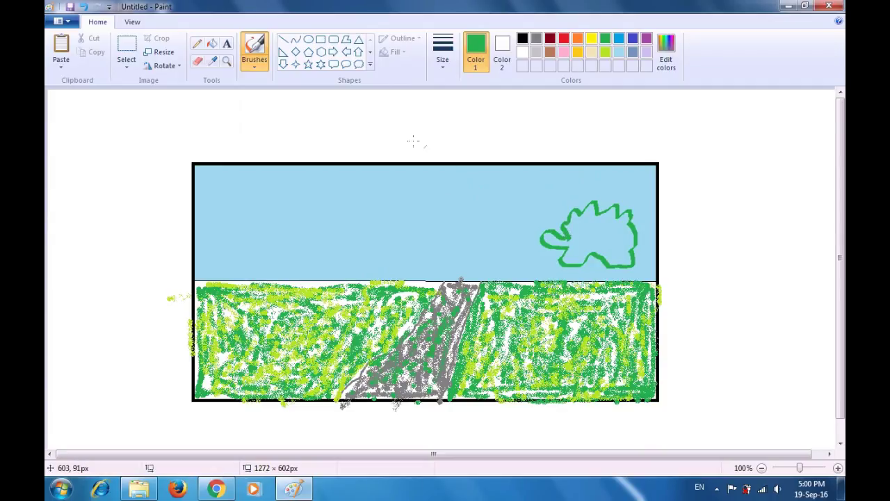
Draw the left edge of the trunk and its roots in brown with Calligraphy brush 2, from the crown down into the grass.
{"action": "left_click", "coordinate": [262, 68]}
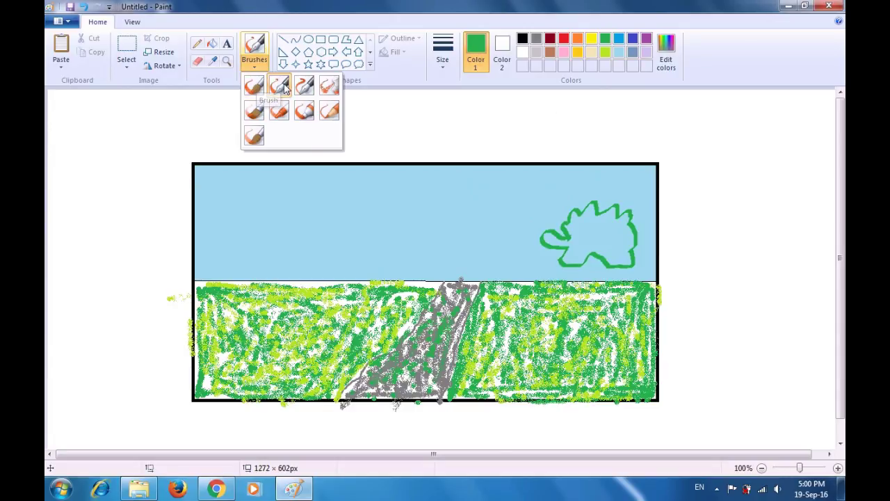
{"action": "left_click", "coordinate": [304, 90]}
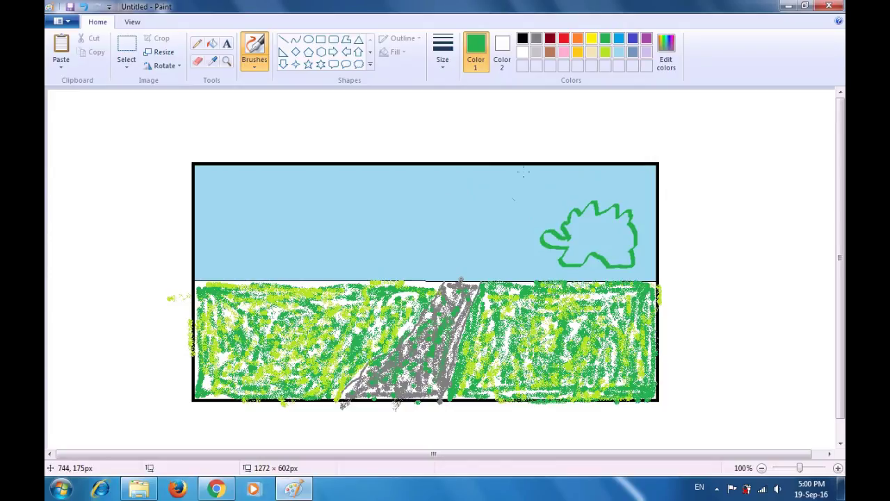
{"action": "left_click", "coordinate": [550, 53]}
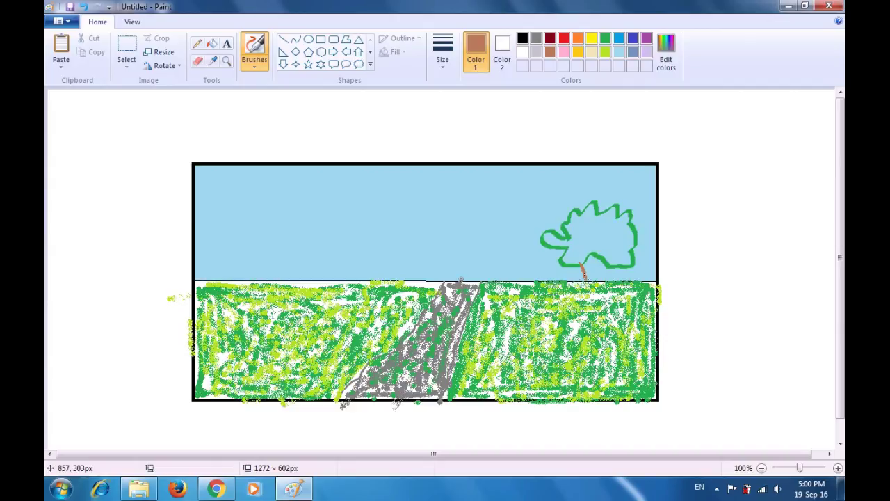
{"action": "mouse_move", "coordinate": [583, 264]}
{"action": "left_mouse_down"}
{"action": "mouse_move", "coordinate": [586, 344]}
{"action": "mouse_move", "coordinate": [582, 365]}
{"action": "mouse_move", "coordinate": [570, 366]}
{"action": "mouse_move", "coordinate": [588, 363]}
{"action": "left_mouse_up"}
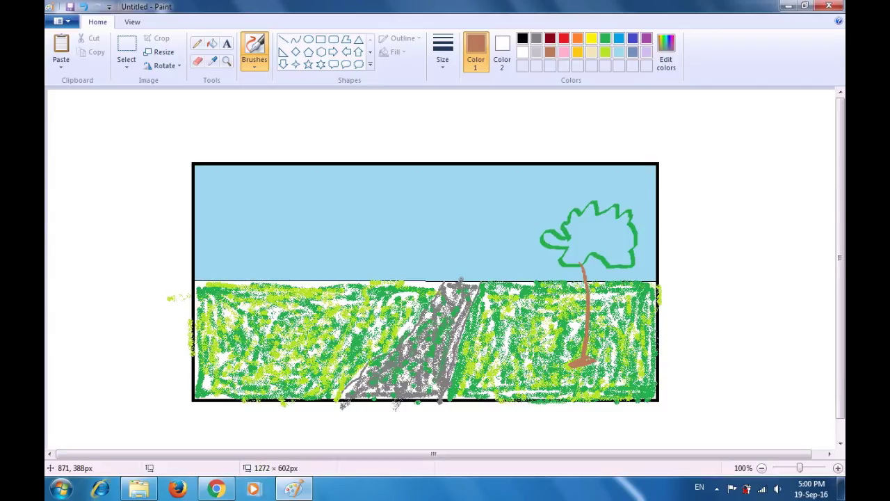
{"action": "mouse_move", "coordinate": [596, 342]}
{"action": "left_mouse_down"}
{"action": "mouse_move", "coordinate": [617, 368]}
{"action": "mouse_move", "coordinate": [605, 371]}
{"action": "mouse_move", "coordinate": [588, 341]}
{"action": "left_mouse_up"}
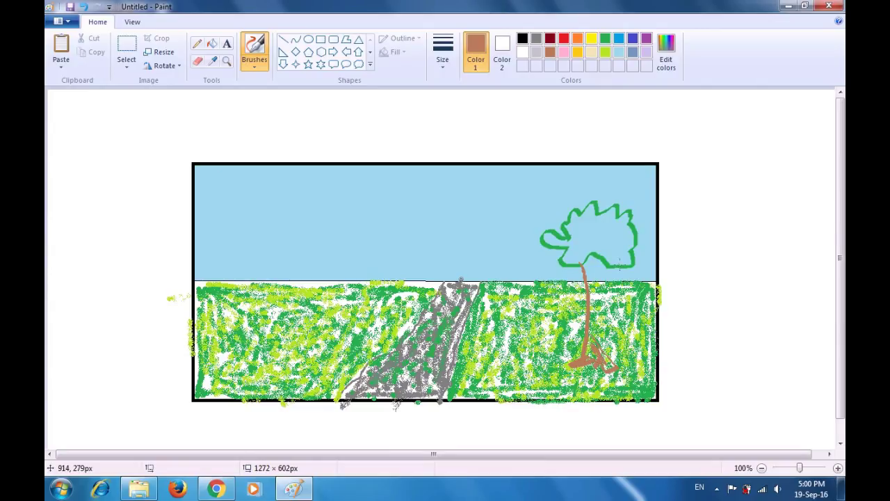
Draw the right edge of the trunk in brown, curving outward at the base, and shade its root tip.
{"action": "mouse_move", "coordinate": [618, 264]}
{"action": "left_mouse_down"}
{"action": "mouse_move", "coordinate": [617, 324]}
{"action": "mouse_move", "coordinate": [637, 370]}
{"action": "left_mouse_up"}
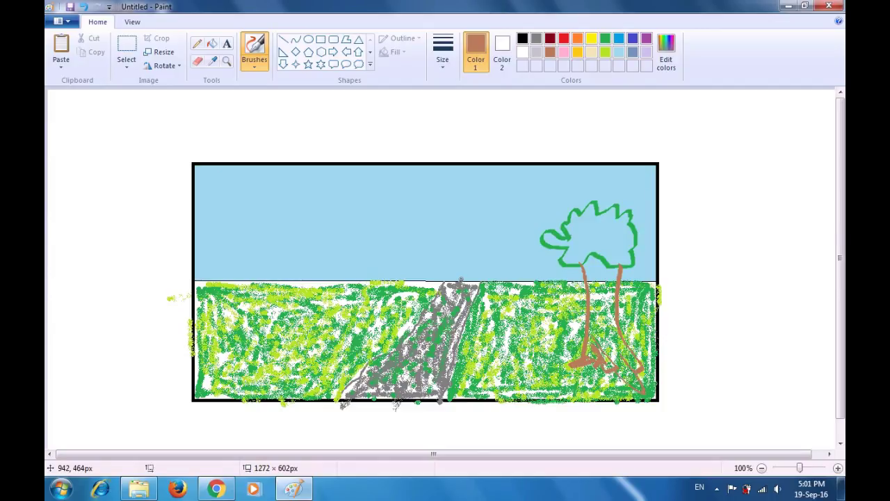
{"action": "key", "text": "ctrl+z"}
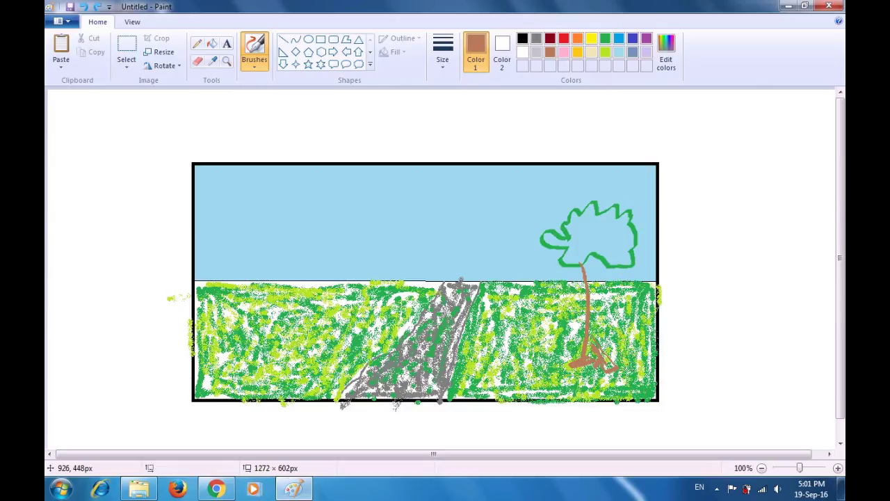
{"action": "mouse_move", "coordinate": [617, 266]}
{"action": "left_mouse_down"}
{"action": "mouse_move", "coordinate": [613, 328]}
{"action": "mouse_move", "coordinate": [641, 360]}
{"action": "mouse_move", "coordinate": [639, 370]}
{"action": "left_mouse_up"}
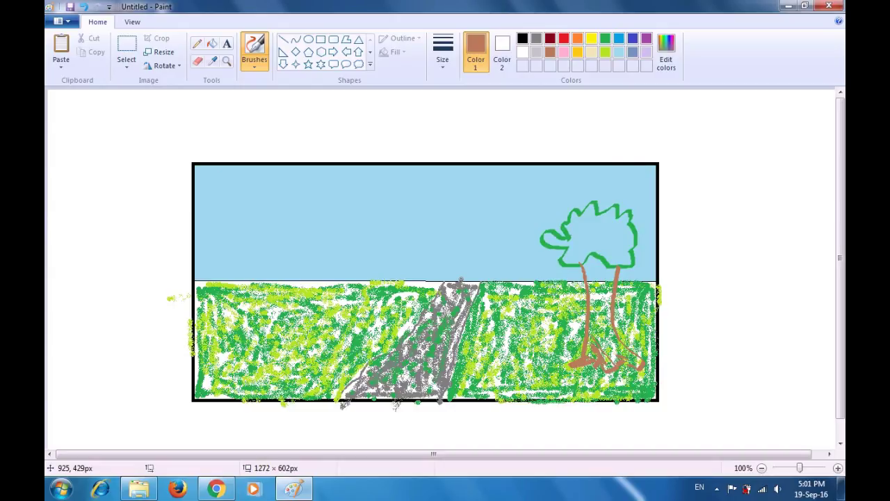
{"action": "left_click_drag", "start_coordinate": [640, 355], "coordinate": [634, 360]}
Color the trunk between its brown edges in light yellow with the Airbrush.
{"action": "left_click", "coordinate": [593, 52]}
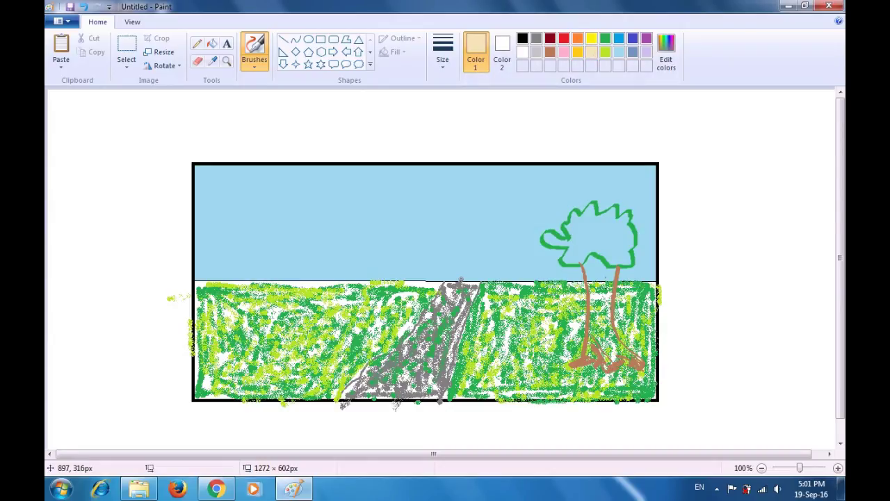
{"action": "left_click_drag", "start_coordinate": [609, 282], "coordinate": [603, 306]}
{"action": "left_click", "coordinate": [255, 64]}
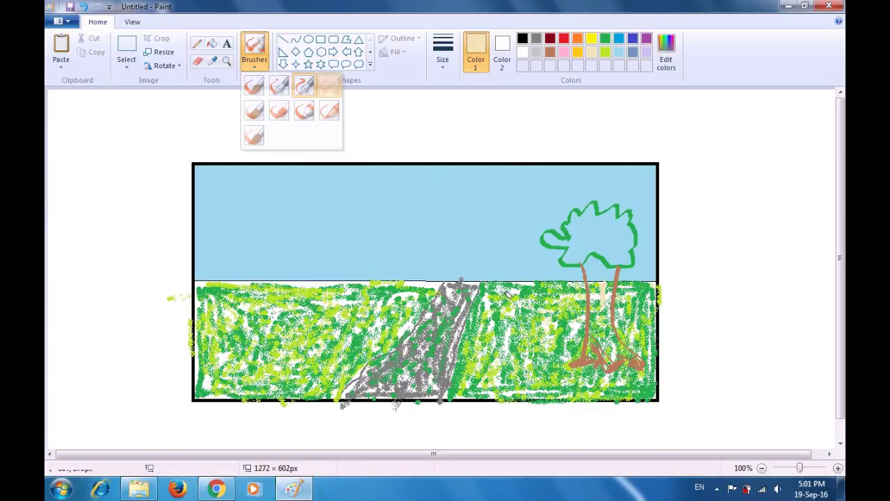
{"action": "left_click", "coordinate": [304, 84]}
{"action": "mouse_move", "coordinate": [599, 297]}
{"action": "left_mouse_down"}
{"action": "mouse_move", "coordinate": [596, 341]}
{"action": "mouse_move", "coordinate": [598, 330]}
{"action": "mouse_move", "coordinate": [605, 348]}
{"action": "mouse_move", "coordinate": [602, 311]}
{"action": "mouse_move", "coordinate": [606, 365]}
{"action": "mouse_move", "coordinate": [596, 268]}
{"action": "mouse_move", "coordinate": [615, 275]}
{"action": "mouse_move", "coordinate": [603, 275]}
{"action": "left_mouse_up"}
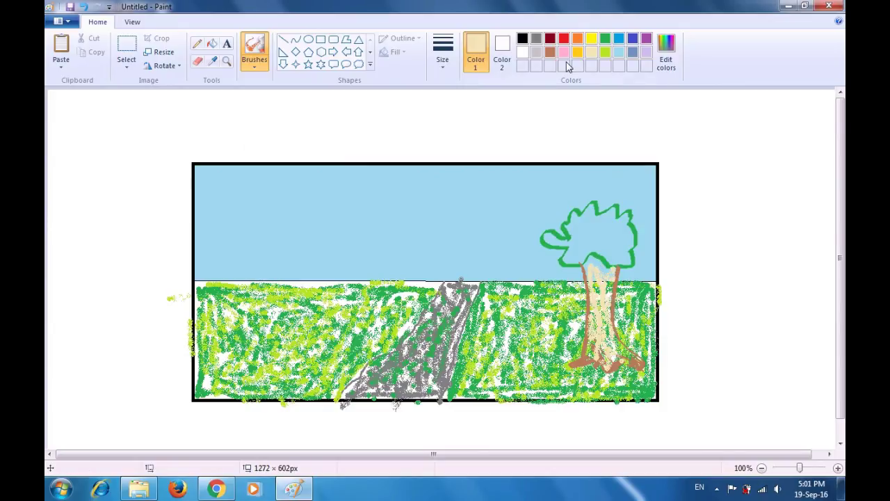
Spray the roots at the base of the trunk in dark red.
{"action": "left_click", "coordinate": [550, 43]}
{"action": "mouse_move", "coordinate": [604, 357]}
{"action": "left_mouse_down"}
{"action": "mouse_move", "coordinate": [591, 348]}
{"action": "mouse_move", "coordinate": [578, 363]}
{"action": "left_mouse_up"}
{"action": "mouse_move", "coordinate": [639, 351]}
{"action": "left_mouse_down"}
{"action": "mouse_move", "coordinate": [631, 363]}
{"action": "mouse_move", "coordinate": [637, 356]}
{"action": "mouse_move", "coordinate": [598, 353]}
{"action": "mouse_move", "coordinate": [625, 360]}
{"action": "mouse_move", "coordinate": [603, 363]}
{"action": "left_mouse_up"}
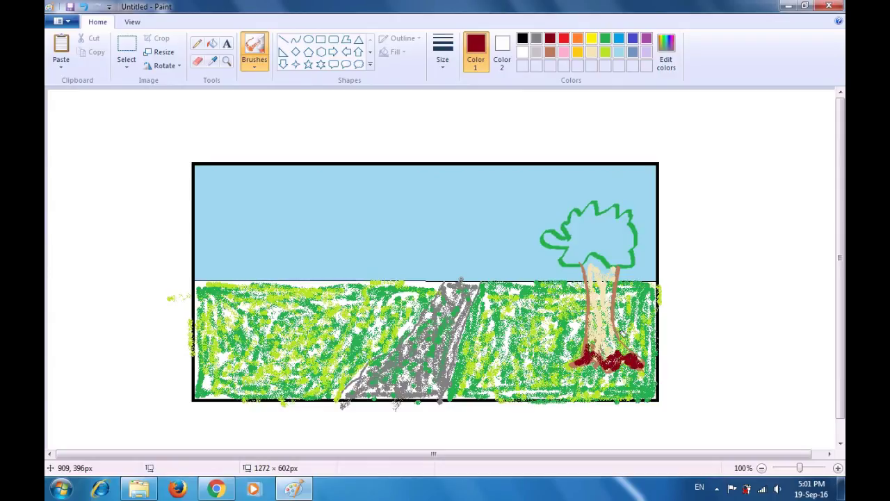
Spray foliage inside the tree crown in lime and add darker green touches over it.
{"action": "left_click", "coordinate": [604, 52]}
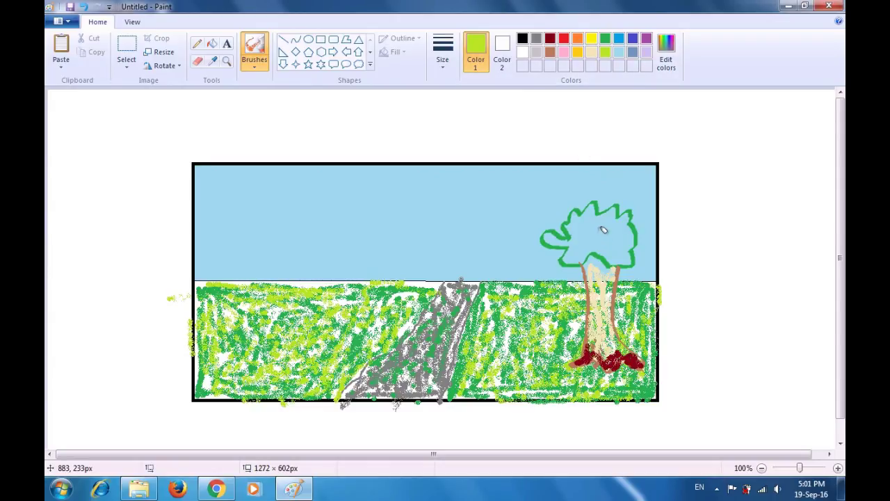
{"action": "mouse_move", "coordinate": [603, 230]}
{"action": "left_mouse_down"}
{"action": "mouse_move", "coordinate": [577, 247]}
{"action": "mouse_move", "coordinate": [592, 213]}
{"action": "mouse_move", "coordinate": [557, 240]}
{"action": "mouse_move", "coordinate": [605, 221]}
{"action": "mouse_move", "coordinate": [602, 209]}
{"action": "mouse_move", "coordinate": [616, 235]}
{"action": "mouse_move", "coordinate": [611, 224]}
{"action": "mouse_move", "coordinate": [621, 218]}
{"action": "mouse_move", "coordinate": [629, 237]}
{"action": "mouse_move", "coordinate": [623, 251]}
{"action": "mouse_move", "coordinate": [613, 243]}
{"action": "mouse_move", "coordinate": [626, 235]}
{"action": "mouse_move", "coordinate": [626, 263]}
{"action": "mouse_move", "coordinate": [598, 244]}
{"action": "mouse_move", "coordinate": [576, 248]}
{"action": "mouse_move", "coordinate": [581, 218]}
{"action": "mouse_move", "coordinate": [573, 236]}
{"action": "mouse_move", "coordinate": [615, 224]}
{"action": "mouse_move", "coordinate": [613, 213]}
{"action": "left_mouse_up"}
{"action": "left_click", "coordinate": [605, 38]}
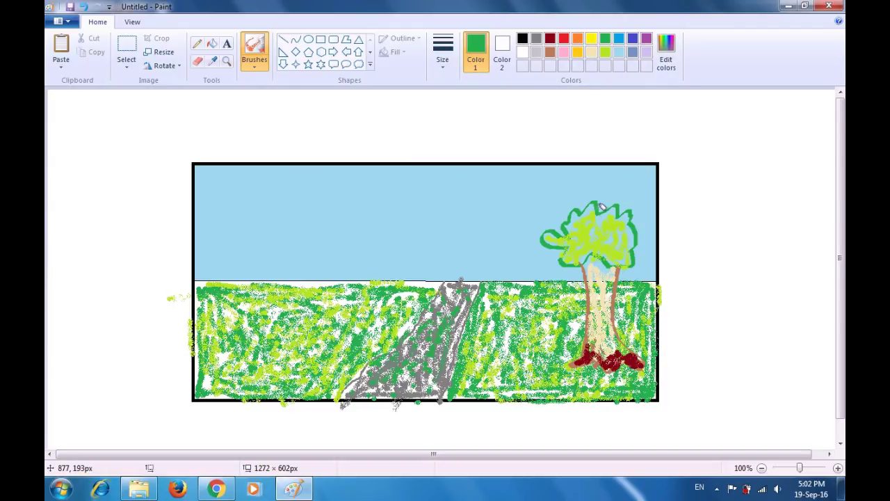
{"action": "mouse_move", "coordinate": [602, 206]}
{"action": "left_mouse_down"}
{"action": "mouse_move", "coordinate": [588, 226]}
{"action": "mouse_move", "coordinate": [600, 231]}
{"action": "mouse_move", "coordinate": [598, 224]}
{"action": "mouse_move", "coordinate": [601, 239]}
{"action": "mouse_move", "coordinate": [628, 237]}
{"action": "mouse_move", "coordinate": [622, 254]}
{"action": "mouse_move", "coordinate": [629, 236]}
{"action": "mouse_move", "coordinate": [586, 254]}
{"action": "mouse_move", "coordinate": [571, 247]}
{"action": "mouse_move", "coordinate": [612, 244]}
{"action": "mouse_move", "coordinate": [592, 212]}
{"action": "mouse_move", "coordinate": [623, 214]}
{"action": "mouse_move", "coordinate": [630, 242]}
{"action": "left_mouse_up"}
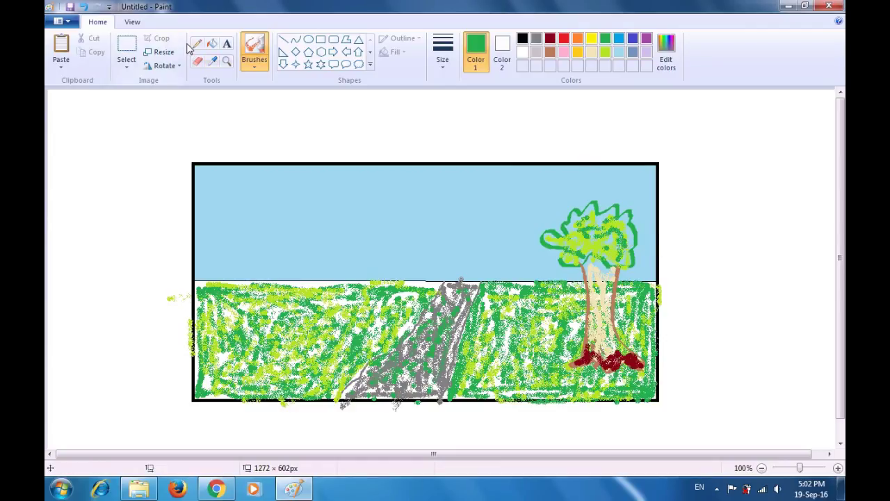
Draw a small V-shaped indigo flower stem with Calligraphy brush 2 on the grass between the path and the tree.
{"action": "left_click", "coordinate": [249, 70]}
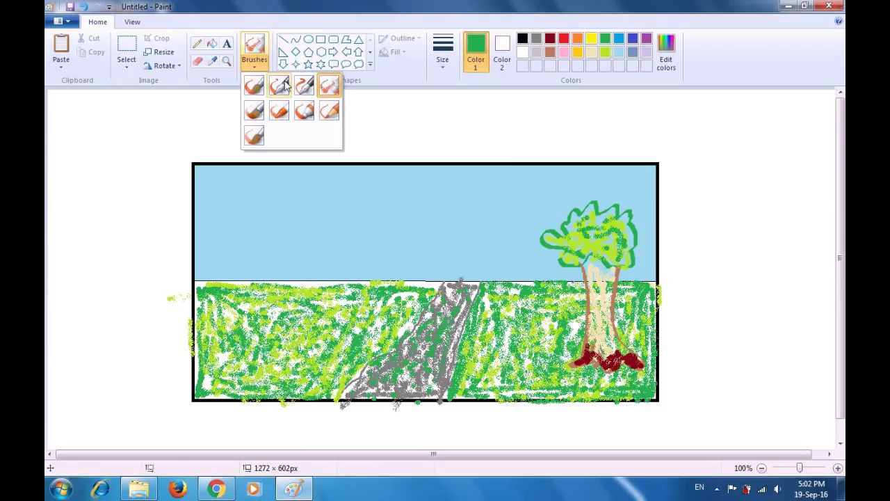
{"action": "left_click", "coordinate": [308, 88]}
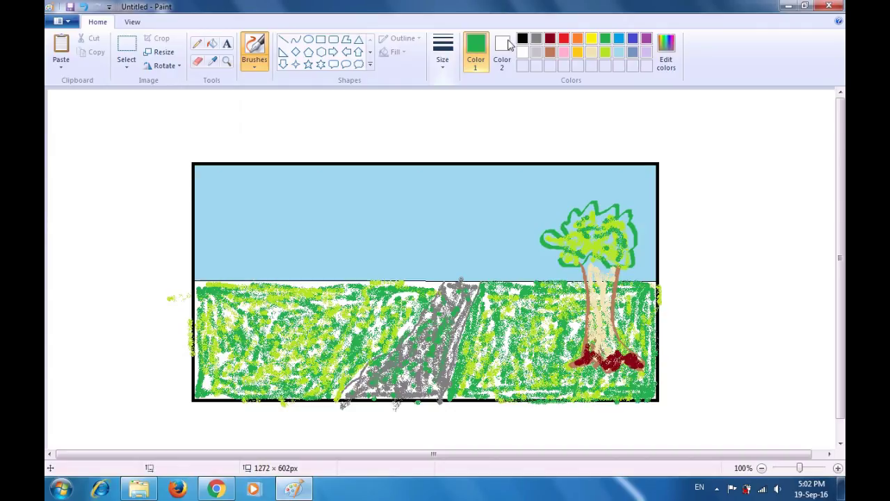
{"action": "left_click", "coordinate": [632, 39]}
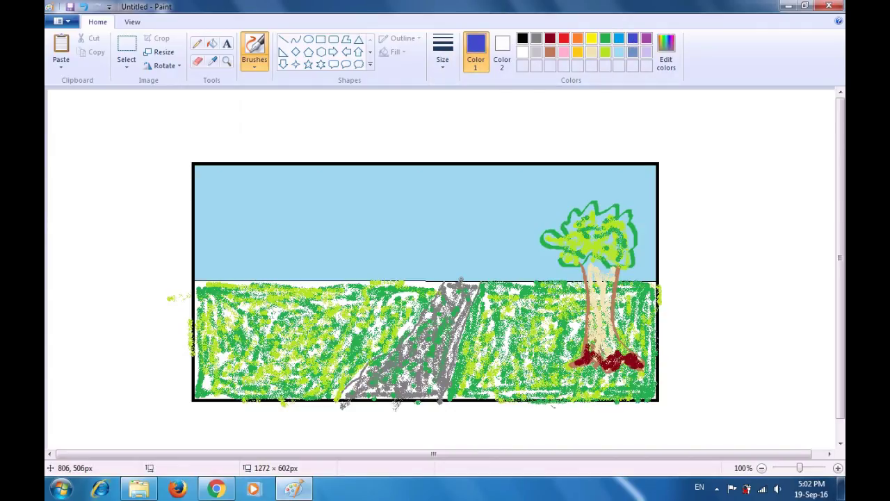
{"action": "mouse_move", "coordinate": [534, 361]}
{"action": "left_mouse_down"}
{"action": "mouse_move", "coordinate": [541, 346]}
{"action": "mouse_move", "coordinate": [533, 363]}
{"action": "mouse_move", "coordinate": [526, 345]}
{"action": "left_mouse_up"}
{"action": "left_click_drag", "start_coordinate": [542, 351], "coordinate": [552, 344]}
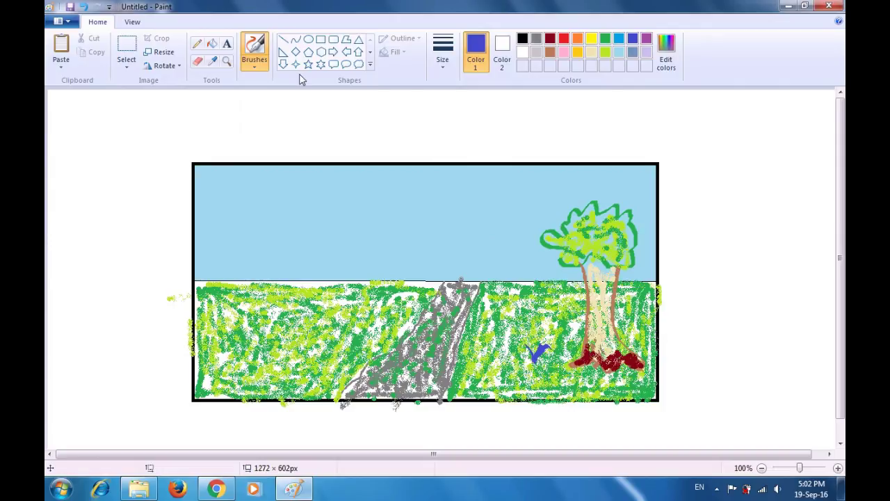
Spray purple blossoms with the Airbrush over the tips of the indigo stem between the path and the tree.
{"action": "left_click", "coordinate": [255, 61]}
{"action": "left_click", "coordinate": [327, 86]}
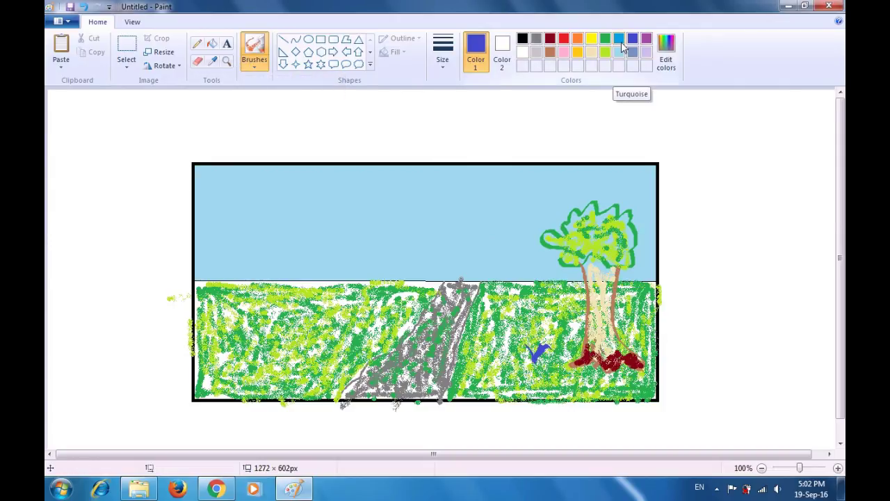
{"action": "left_click", "coordinate": [645, 39]}
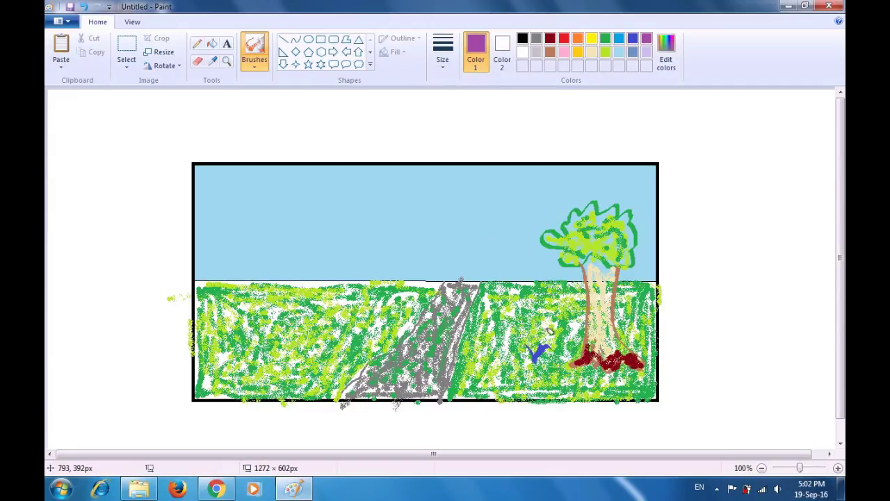
{"action": "mouse_move", "coordinate": [519, 341]}
{"action": "left_mouse_down"}
{"action": "mouse_move", "coordinate": [520, 349]}
{"action": "mouse_move", "coordinate": [552, 330]}
{"action": "mouse_move", "coordinate": [549, 346]}
{"action": "mouse_move", "coordinate": [524, 343]}
{"action": "left_mouse_up"}
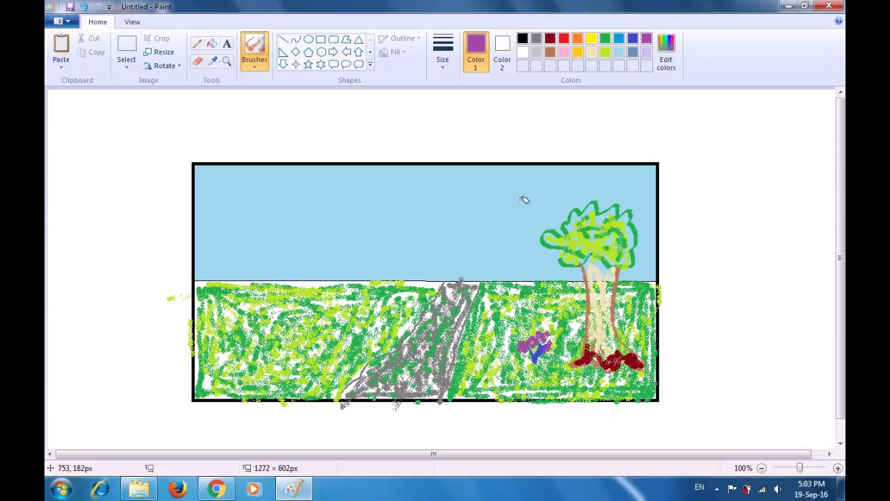
Draw a second indigo stem with Calligraphy brush 2 near the frame's lower edge, just left of the tree roots.
{"action": "left_click", "coordinate": [632, 39]}
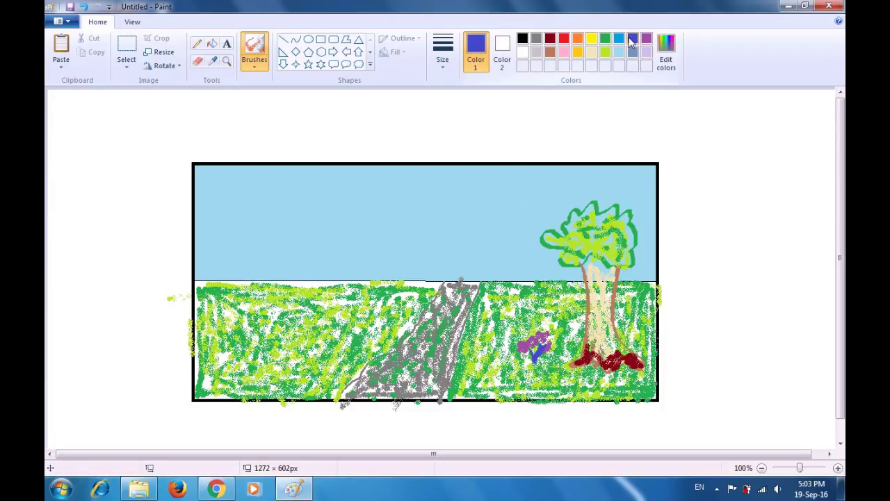
{"action": "left_click", "coordinate": [268, 64]}
{"action": "left_click", "coordinate": [303, 85]}
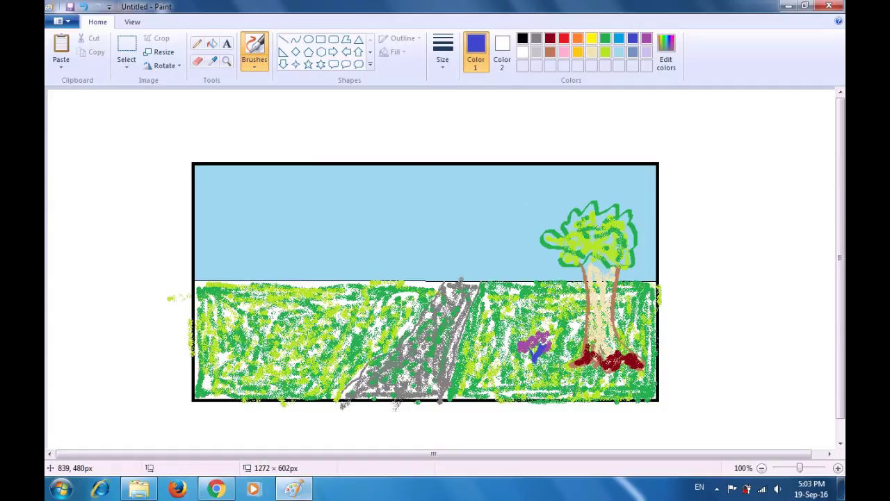
{"action": "mouse_move", "coordinate": [578, 389]}
{"action": "left_mouse_down"}
{"action": "mouse_move", "coordinate": [561, 372]}
{"action": "mouse_move", "coordinate": [578, 384]}
{"action": "mouse_move", "coordinate": [588, 376]}
{"action": "mouse_move", "coordinate": [575, 384]}
{"action": "left_mouse_up"}
Spray purple blossoms with the Airbrush along the top of the stem near the tree roots.
{"action": "left_click", "coordinate": [646, 38]}
{"action": "left_click", "coordinate": [255, 56]}
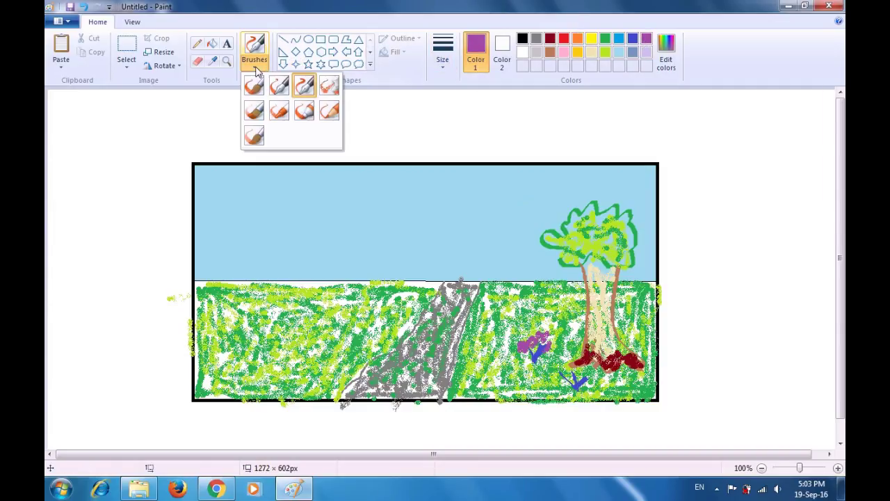
{"action": "left_click", "coordinate": [328, 87]}
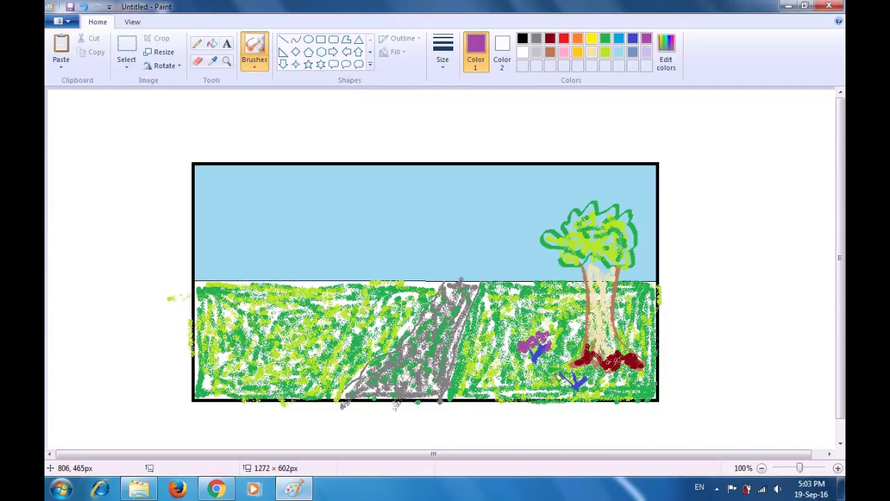
{"action": "mouse_move", "coordinate": [556, 379]}
{"action": "left_mouse_down"}
{"action": "mouse_move", "coordinate": [577, 366]}
{"action": "mouse_move", "coordinate": [592, 382]}
{"action": "left_mouse_up"}
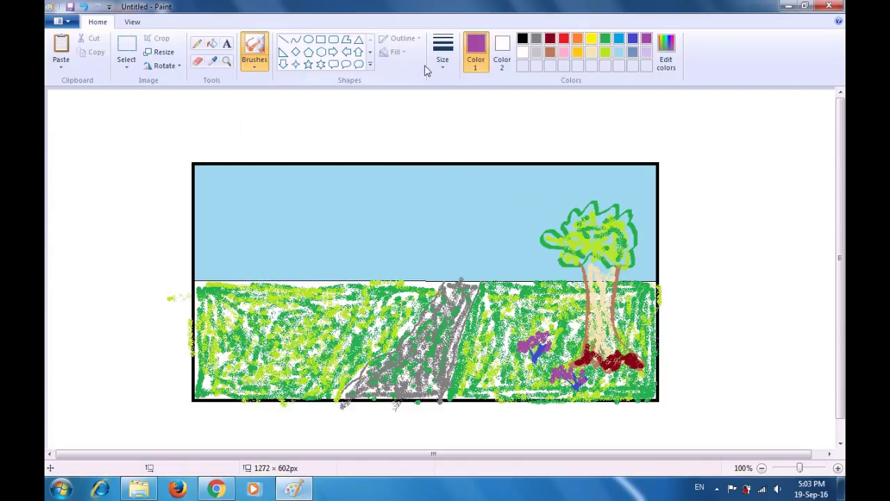
Spray a gold spot at the base of each of the two flowers beside the tree.
{"action": "left_click", "coordinate": [577, 52]}
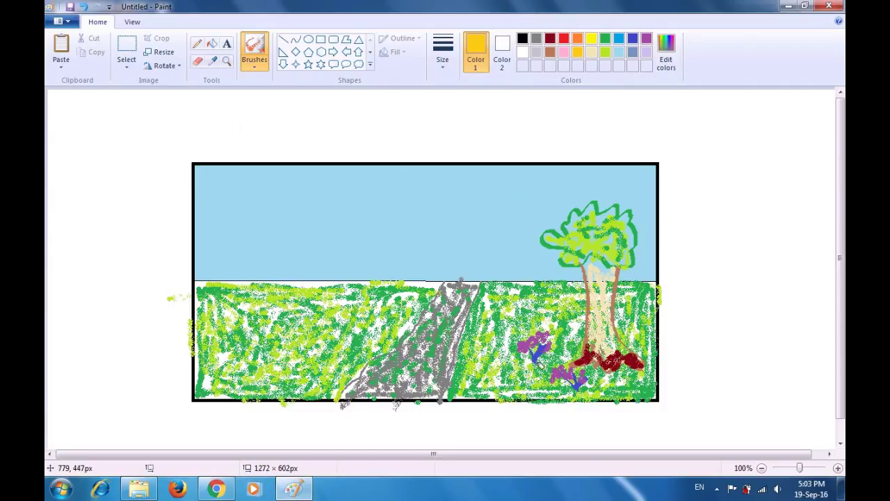
{"action": "left_click_drag", "start_coordinate": [532, 366], "coordinate": [533, 357]}
{"action": "mouse_move", "coordinate": [559, 393]}
{"action": "left_mouse_down"}
{"action": "mouse_move", "coordinate": [574, 388]}
{"action": "mouse_move", "coordinate": [557, 385]}
{"action": "left_mouse_up"}
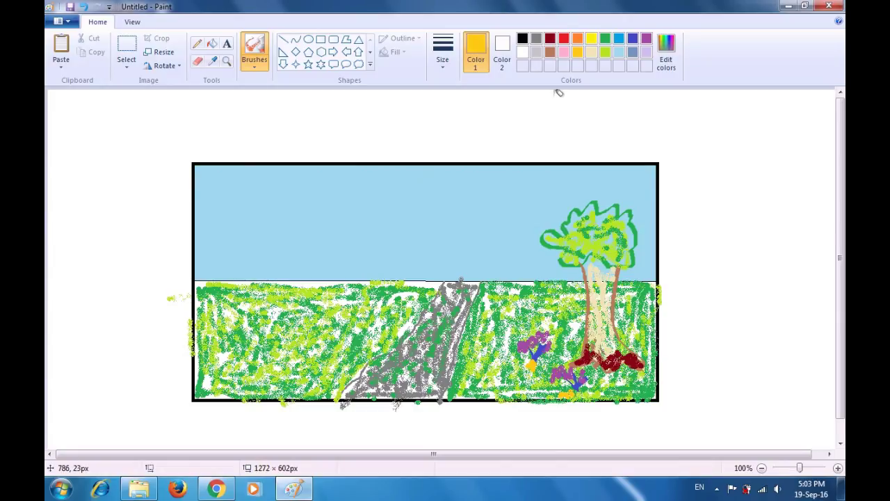
Draw a branching indigo stem with Calligraphy brush 2 in the lower-left corner of the grass.
{"action": "left_click", "coordinate": [632, 38]}
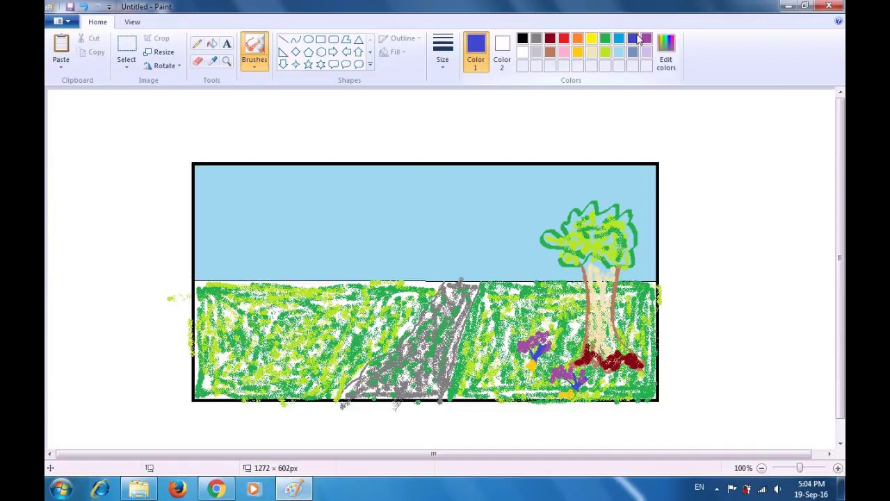
{"action": "left_click", "coordinate": [256, 64]}
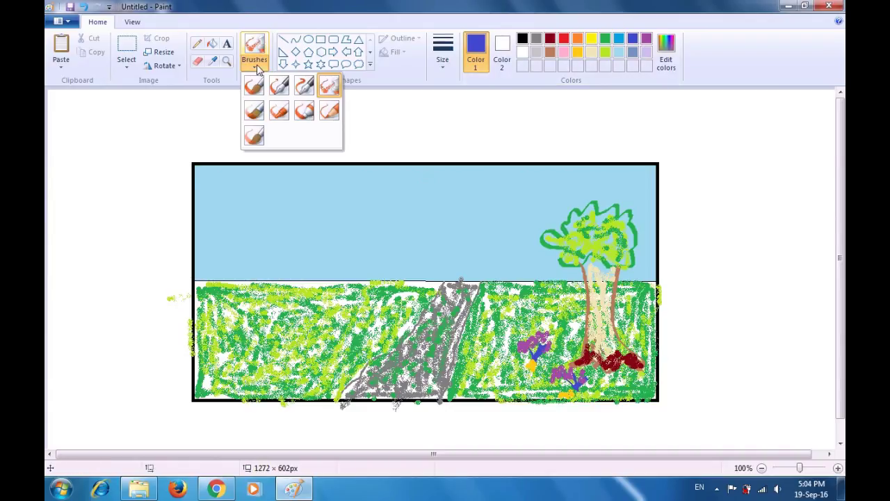
{"action": "left_click", "coordinate": [304, 84]}
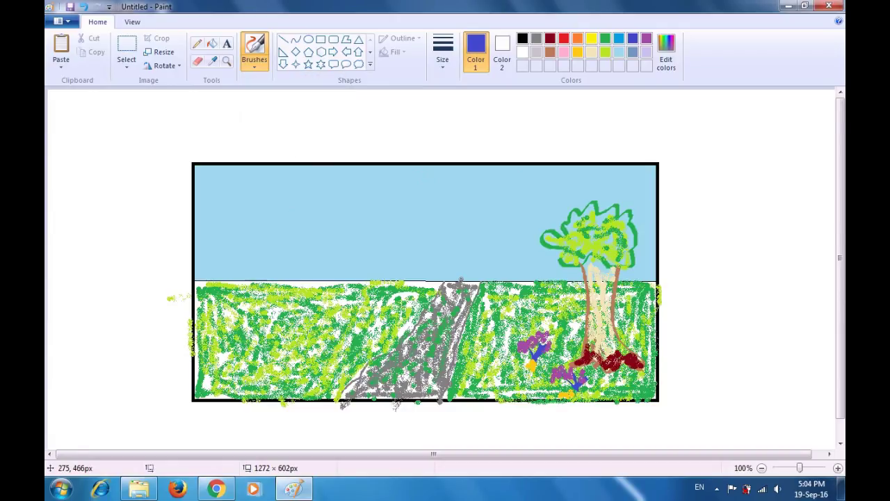
{"action": "left_click_drag", "start_coordinate": [220, 381], "coordinate": [213, 362]}
{"action": "mouse_move", "coordinate": [217, 370]}
{"action": "left_mouse_down"}
{"action": "mouse_move", "coordinate": [221, 380]}
{"action": "mouse_move", "coordinate": [234, 356]}
{"action": "mouse_move", "coordinate": [229, 371]}
{"action": "mouse_move", "coordinate": [245, 360]}
{"action": "left_mouse_up"}
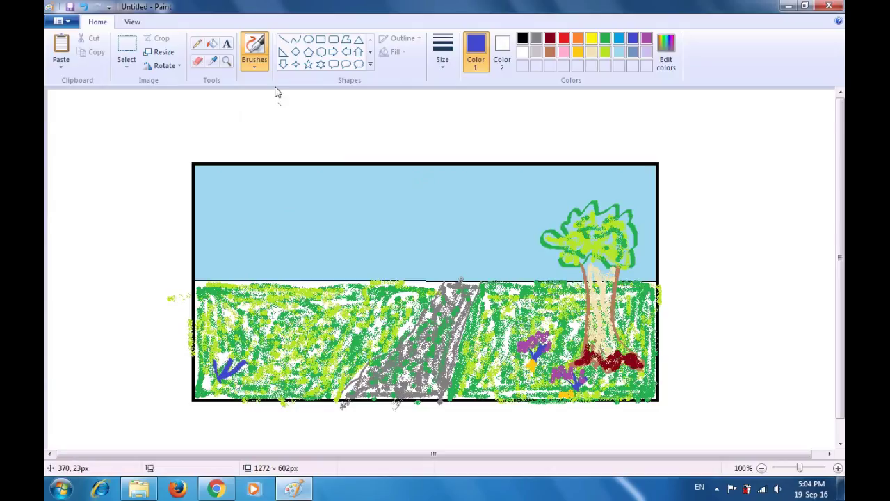
Spray purple blossoms on the lower-left corner stem and a yellow patch at its base with the Airbrush.
{"action": "left_click", "coordinate": [257, 61]}
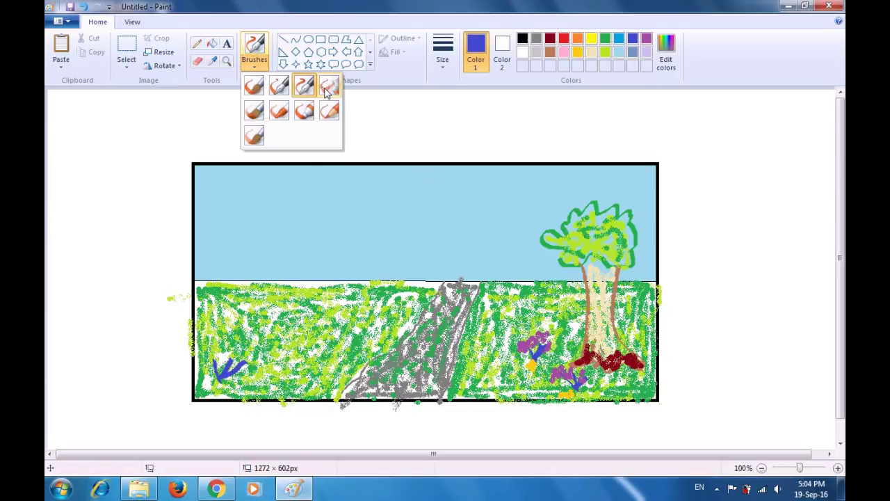
{"action": "left_click", "coordinate": [306, 84]}
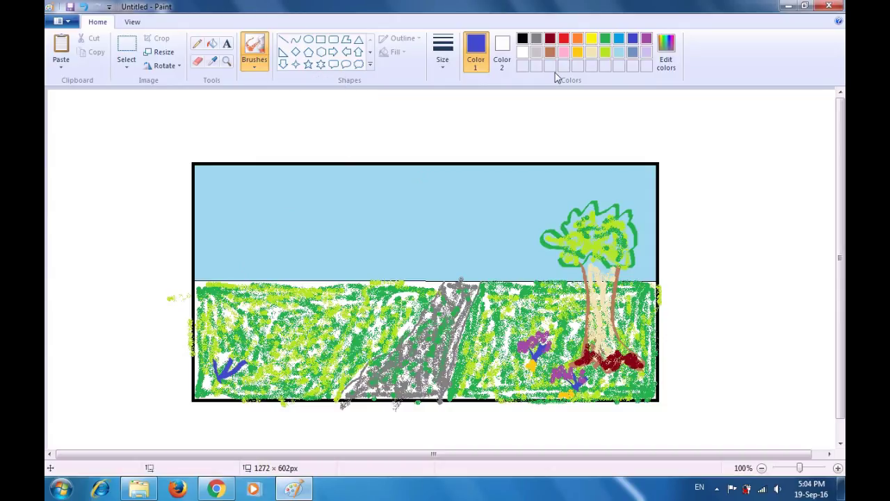
{"action": "left_click", "coordinate": [646, 38]}
{"action": "mouse_move", "coordinate": [209, 366]}
{"action": "left_mouse_down"}
{"action": "mouse_move", "coordinate": [217, 350]}
{"action": "mouse_move", "coordinate": [254, 361]}
{"action": "left_mouse_up"}
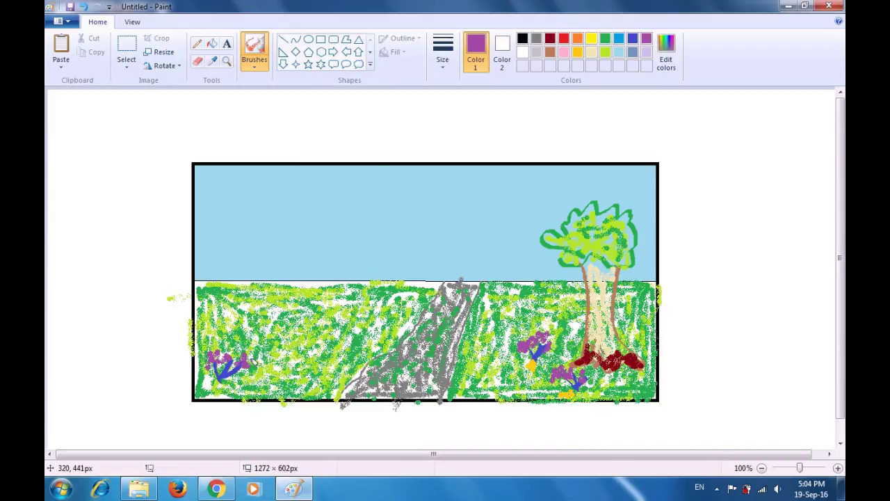
{"action": "left_click", "coordinate": [591, 38]}
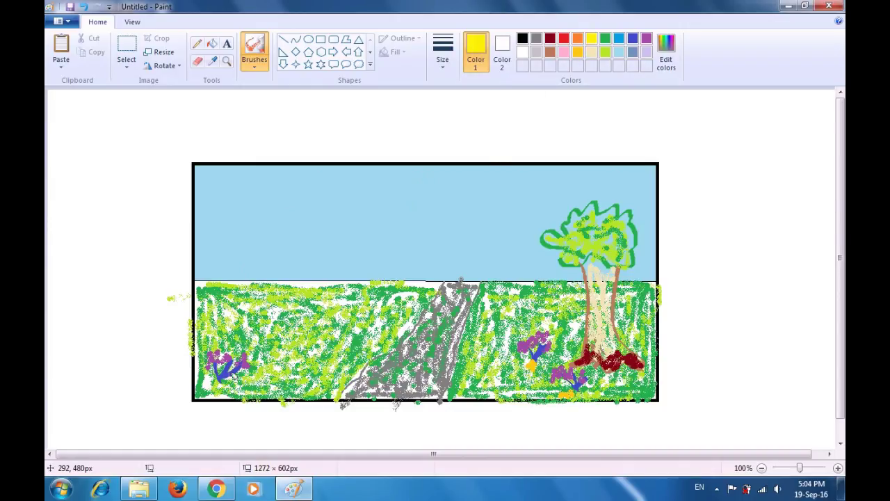
{"action": "left_click_drag", "start_coordinate": [232, 378], "coordinate": [246, 378]}
Spray a branching indigo stem in the middle of the grass left of the path, with a gold spot at its base.
{"action": "left_click", "coordinate": [632, 38]}
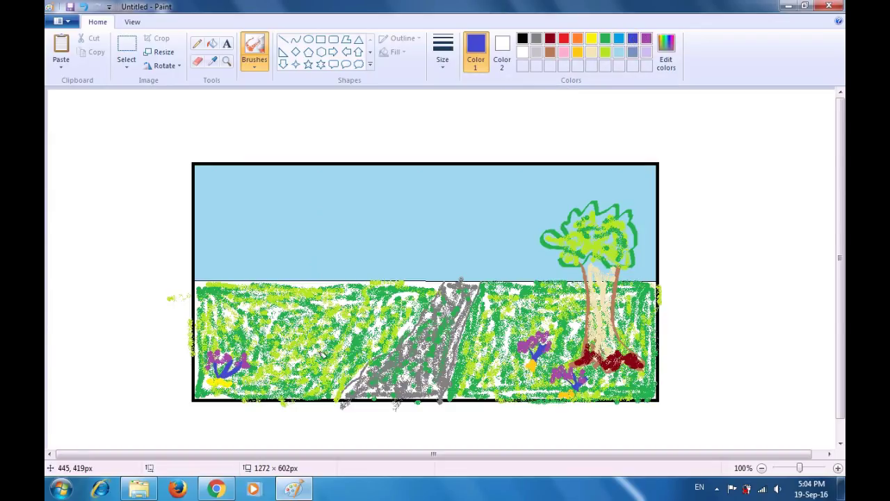
{"action": "mouse_move", "coordinate": [285, 352]}
{"action": "left_mouse_down"}
{"action": "mouse_move", "coordinate": [285, 333]}
{"action": "mouse_move", "coordinate": [324, 339]}
{"action": "left_mouse_up"}
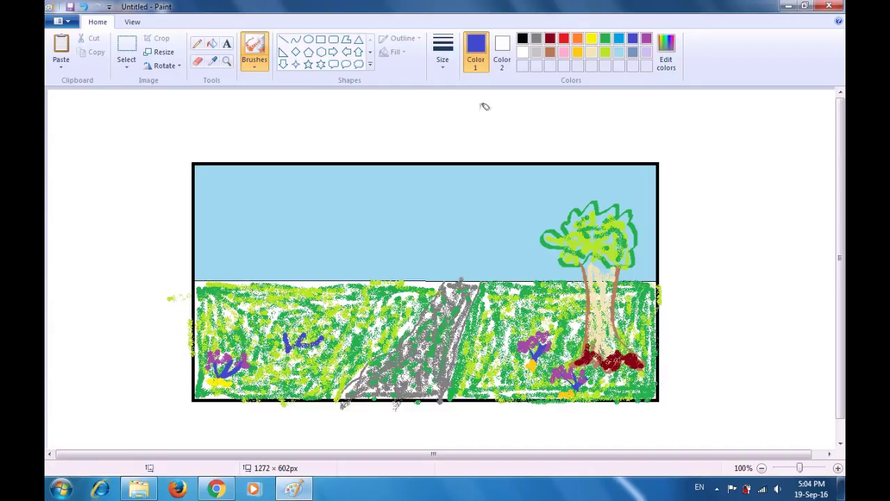
{"action": "left_click", "coordinate": [578, 54]}
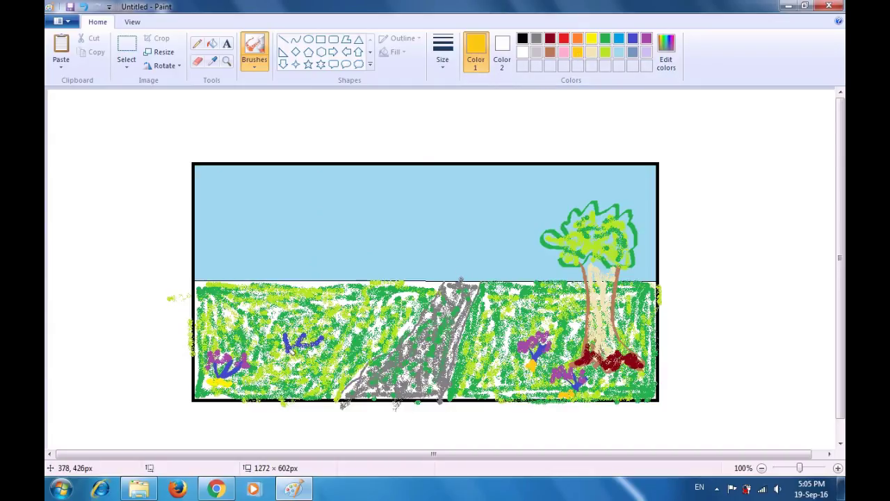
{"action": "left_click", "coordinate": [286, 353]}
Spray purple blossoms with the Airbrush over the branches of the plant in the middle of the left grass.
{"action": "left_click", "coordinate": [262, 69]}
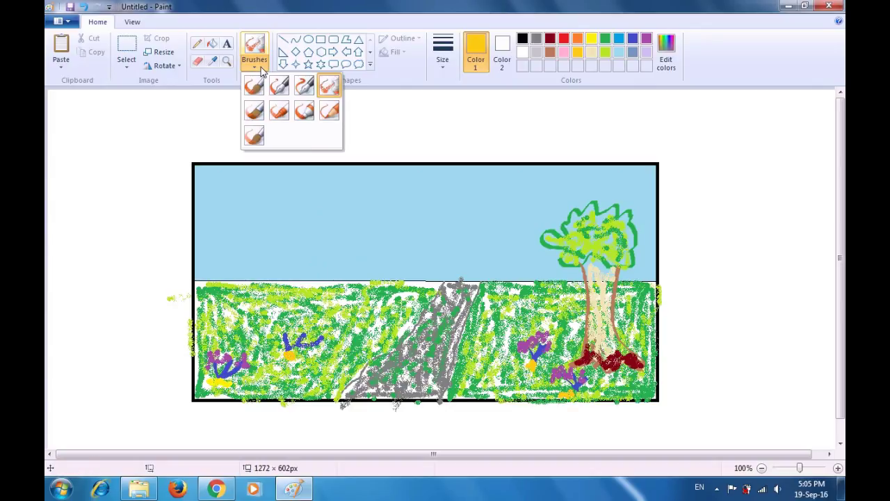
{"action": "left_click", "coordinate": [330, 85]}
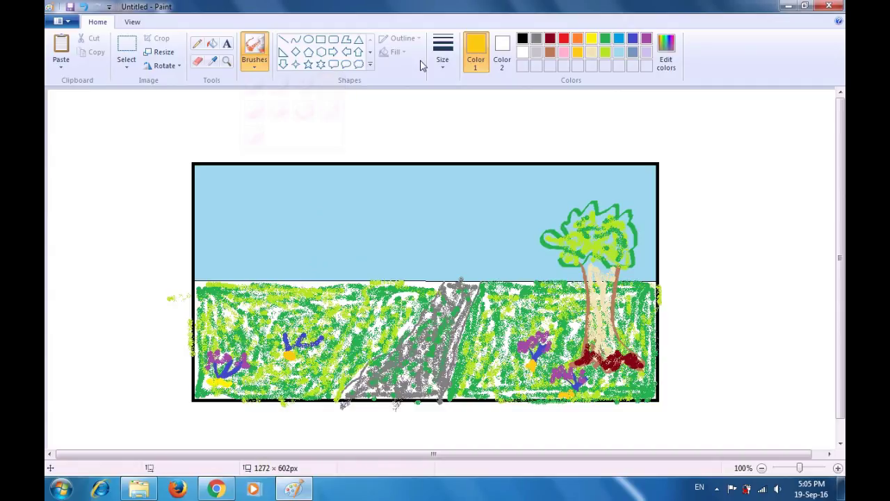
{"action": "left_click", "coordinate": [647, 41]}
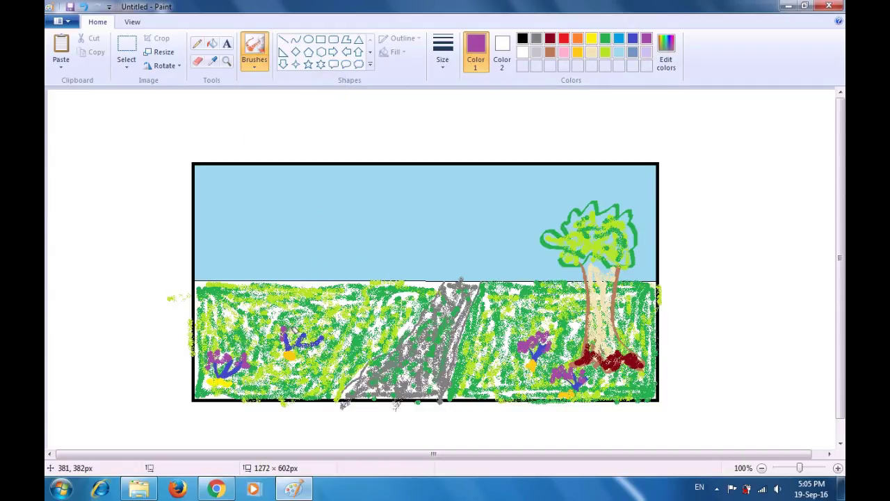
{"action": "mouse_move", "coordinate": [293, 331]}
{"action": "left_mouse_down"}
{"action": "mouse_move", "coordinate": [309, 325]}
{"action": "mouse_move", "coordinate": [305, 317]}
{"action": "mouse_move", "coordinate": [314, 331]}
{"action": "mouse_move", "coordinate": [338, 326]}
{"action": "left_mouse_up"}
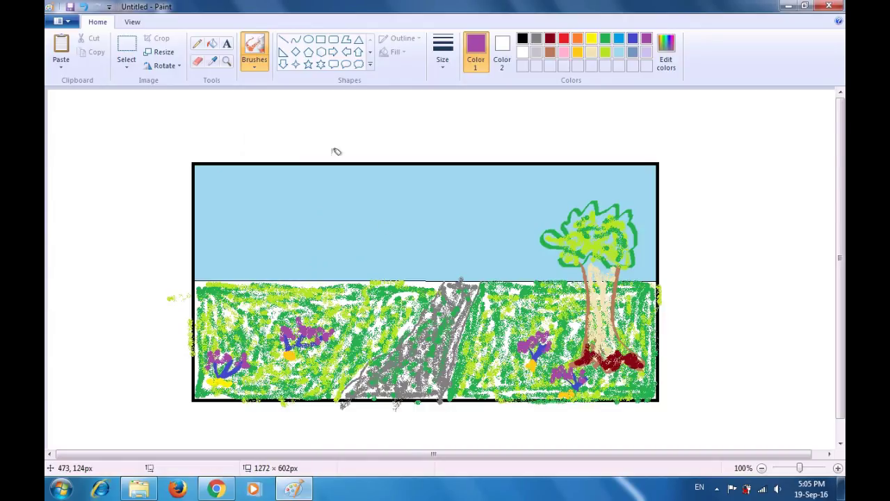
Outline a jagged turquoise shape sloping from the sky onto the grass at the frame's left edge with Calligraphy brush 2, and add strokes inside it.
{"action": "left_click", "coordinate": [253, 60]}
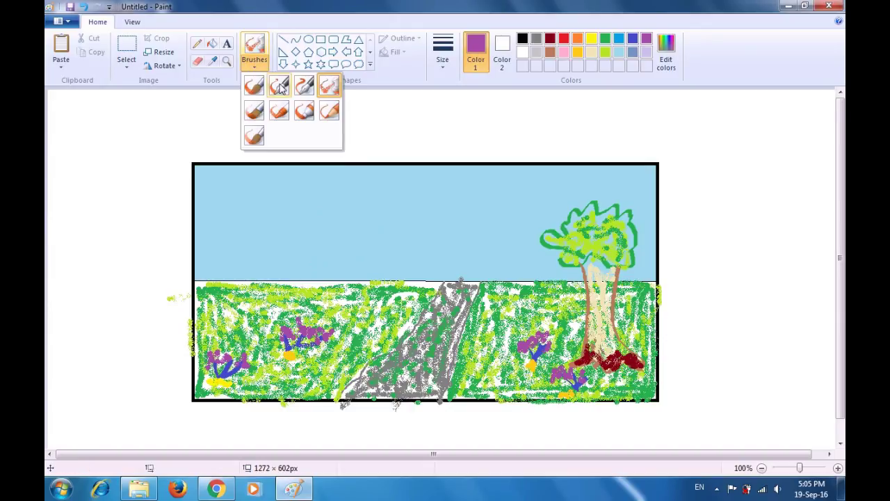
{"action": "left_click", "coordinate": [305, 90]}
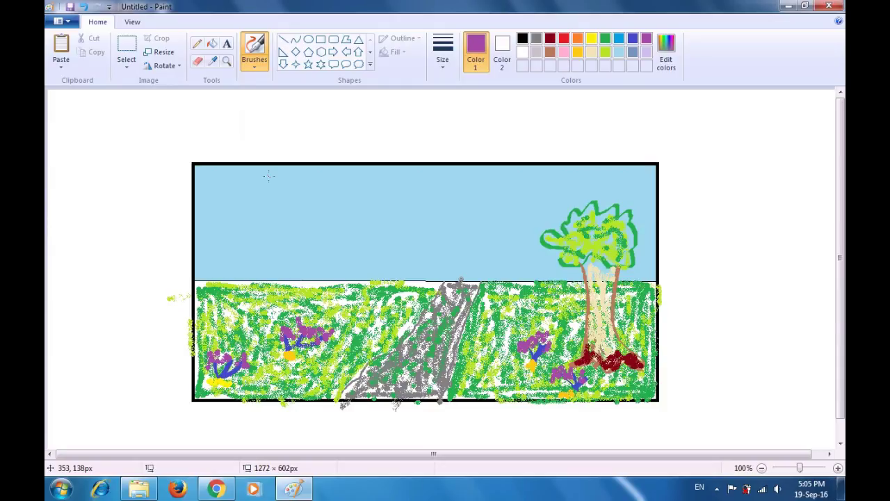
{"action": "left_click", "coordinate": [618, 41]}
{"action": "mouse_move", "coordinate": [194, 233]}
{"action": "left_mouse_down"}
{"action": "mouse_move", "coordinate": [222, 229]}
{"action": "mouse_move", "coordinate": [229, 240]}
{"action": "mouse_move", "coordinate": [232, 225]}
{"action": "mouse_move", "coordinate": [243, 262]}
{"action": "mouse_move", "coordinate": [271, 277]}
{"action": "mouse_move", "coordinate": [290, 304]}
{"action": "mouse_move", "coordinate": [190, 310]}
{"action": "left_mouse_up"}
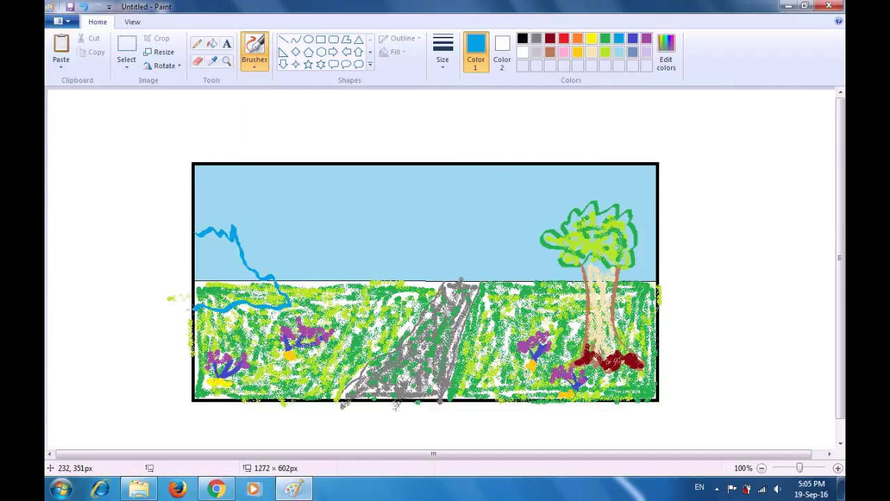
{"action": "mouse_move", "coordinate": [201, 265]}
{"action": "left_mouse_down"}
{"action": "mouse_move", "coordinate": [203, 243]}
{"action": "mouse_move", "coordinate": [201, 282]}
{"action": "mouse_move", "coordinate": [200, 244]}
{"action": "mouse_move", "coordinate": [202, 271]}
{"action": "mouse_move", "coordinate": [220, 272]}
{"action": "mouse_move", "coordinate": [220, 290]}
{"action": "mouse_move", "coordinate": [219, 254]}
{"action": "mouse_move", "coordinate": [237, 272]}
{"action": "mouse_move", "coordinate": [237, 254]}
{"action": "mouse_move", "coordinate": [257, 304]}
{"action": "mouse_move", "coordinate": [290, 324]}
{"action": "mouse_move", "coordinate": [262, 277]}
{"action": "mouse_move", "coordinate": [214, 240]}
{"action": "mouse_move", "coordinate": [239, 285]}
{"action": "mouse_move", "coordinate": [235, 245]}
{"action": "left_mouse_up"}
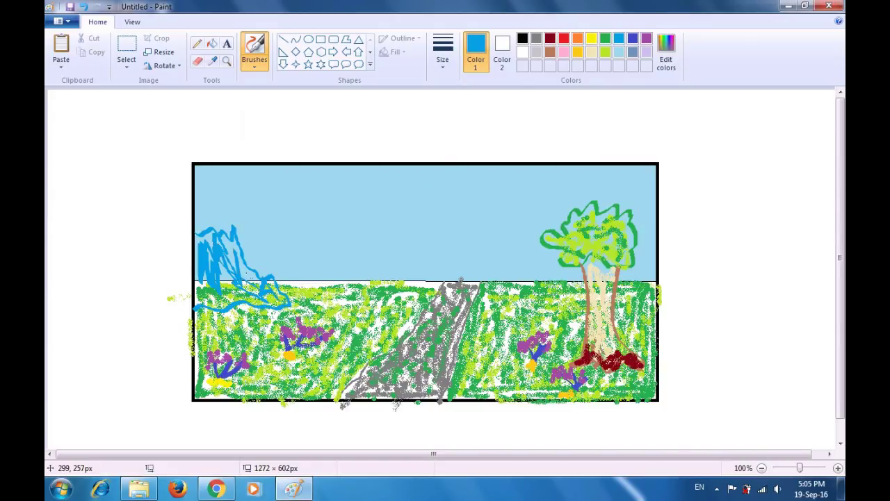
Fill the inside of the jagged shape at the frame's left edge with turquoise using the Airbrush.
{"action": "left_click", "coordinate": [254, 62]}
{"action": "left_click", "coordinate": [329, 86]}
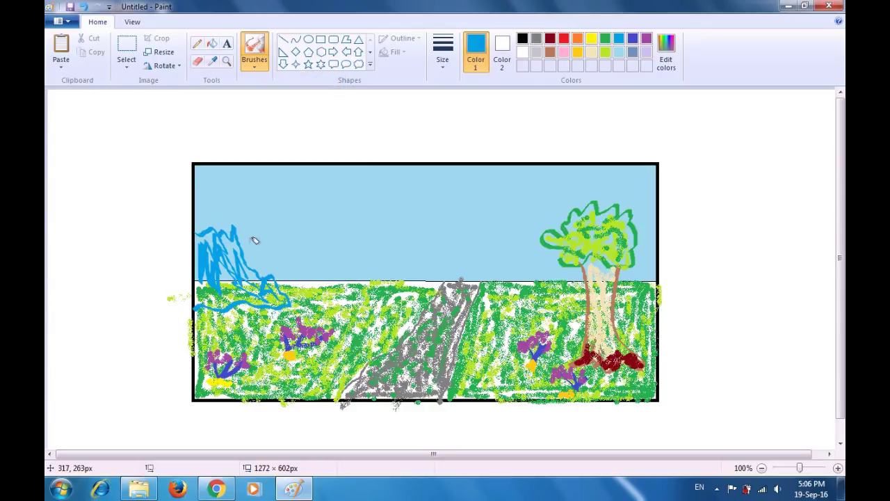
{"action": "mouse_move", "coordinate": [224, 269]}
{"action": "left_mouse_down"}
{"action": "mouse_move", "coordinate": [217, 247]}
{"action": "mouse_move", "coordinate": [223, 258]}
{"action": "mouse_move", "coordinate": [228, 241]}
{"action": "mouse_move", "coordinate": [210, 238]}
{"action": "mouse_move", "coordinate": [197, 283]}
{"action": "mouse_move", "coordinate": [204, 297]}
{"action": "mouse_move", "coordinate": [225, 271]}
{"action": "mouse_move", "coordinate": [235, 279]}
{"action": "mouse_move", "coordinate": [235, 246]}
{"action": "mouse_move", "coordinate": [248, 298]}
{"action": "mouse_move", "coordinate": [256, 277]}
{"action": "mouse_move", "coordinate": [275, 300]}
{"action": "mouse_move", "coordinate": [234, 291]}
{"action": "mouse_move", "coordinate": [219, 301]}
{"action": "mouse_move", "coordinate": [254, 269]}
{"action": "mouse_move", "coordinate": [264, 284]}
{"action": "mouse_move", "coordinate": [271, 278]}
{"action": "mouse_move", "coordinate": [273, 299]}
{"action": "left_mouse_up"}
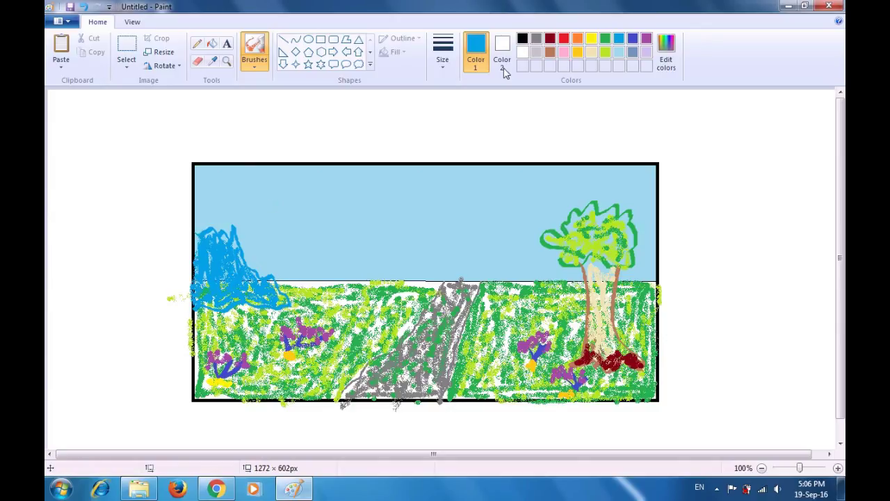
Outline a jagged dark red peak sloping onto the grass beside the turquoise shape, using Calligraphy brush 2.
{"action": "left_click", "coordinate": [549, 39]}
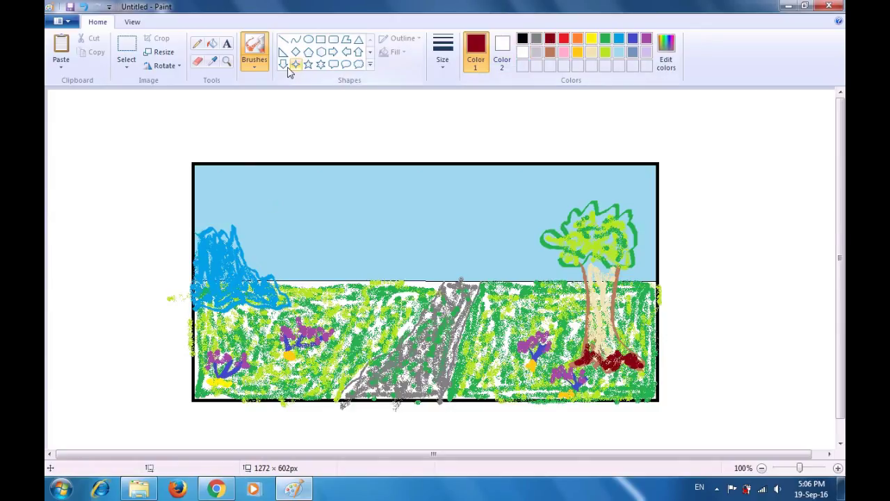
{"action": "left_click", "coordinate": [261, 67]}
{"action": "left_click", "coordinate": [304, 85]}
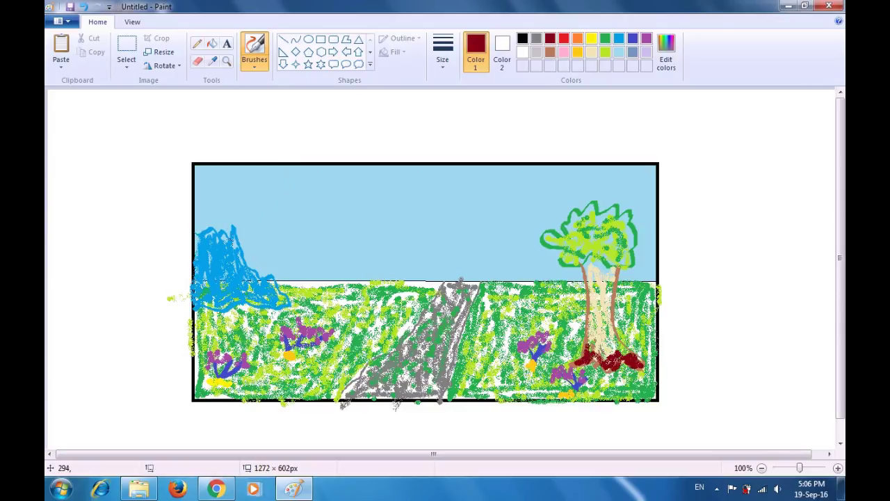
{"action": "mouse_move", "coordinate": [235, 235]}
{"action": "left_mouse_down"}
{"action": "mouse_move", "coordinate": [254, 209]}
{"action": "mouse_move", "coordinate": [304, 282]}
{"action": "mouse_move", "coordinate": [338, 302]}
{"action": "mouse_move", "coordinate": [287, 305]}
{"action": "mouse_move", "coordinate": [271, 266]}
{"action": "mouse_move", "coordinate": [259, 270]}
{"action": "mouse_move", "coordinate": [238, 233]}
{"action": "left_mouse_up"}
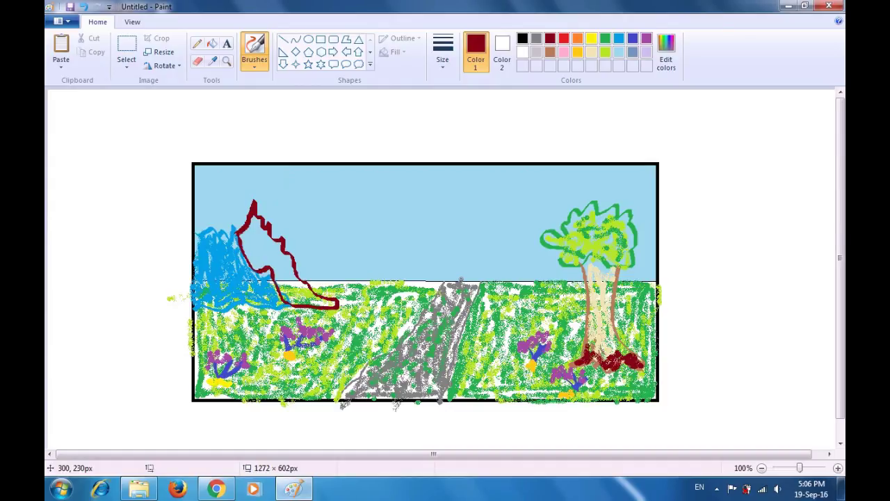
Fill the inside of the jagged dark red outline with dark red using the Airbrush.
{"action": "left_click", "coordinate": [257, 64]}
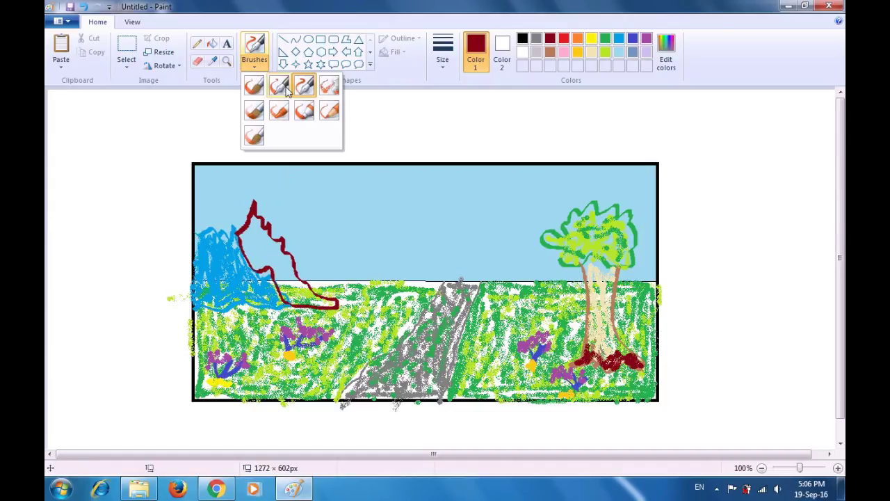
{"action": "left_click", "coordinate": [329, 85]}
{"action": "left_click", "coordinate": [254, 232]}
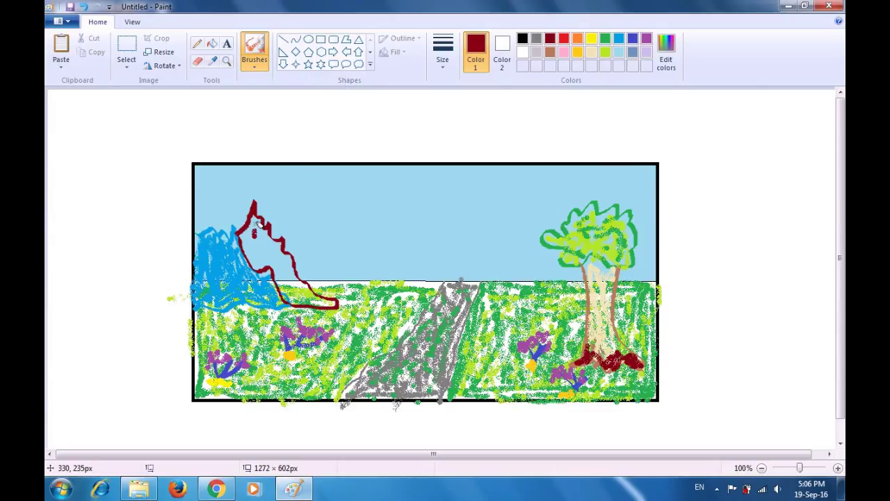
{"action": "mouse_move", "coordinate": [258, 224]}
{"action": "left_mouse_down"}
{"action": "mouse_move", "coordinate": [263, 241]}
{"action": "mouse_move", "coordinate": [279, 242]}
{"action": "mouse_move", "coordinate": [268, 240]}
{"action": "mouse_move", "coordinate": [264, 253]}
{"action": "left_mouse_up"}
{"action": "mouse_move", "coordinate": [251, 246]}
{"action": "left_mouse_down"}
{"action": "mouse_move", "coordinate": [275, 260]}
{"action": "mouse_move", "coordinate": [276, 234]}
{"action": "mouse_move", "coordinate": [298, 293]}
{"action": "mouse_move", "coordinate": [331, 297]}
{"action": "mouse_move", "coordinate": [291, 287]}
{"action": "mouse_move", "coordinate": [282, 270]}
{"action": "mouse_move", "coordinate": [287, 278]}
{"action": "mouse_move", "coordinate": [291, 252]}
{"action": "mouse_move", "coordinate": [301, 273]}
{"action": "mouse_move", "coordinate": [294, 287]}
{"action": "mouse_move", "coordinate": [303, 273]}
{"action": "mouse_move", "coordinate": [309, 294]}
{"action": "mouse_move", "coordinate": [293, 248]}
{"action": "mouse_move", "coordinate": [296, 273]}
{"action": "mouse_move", "coordinate": [247, 241]}
{"action": "mouse_move", "coordinate": [267, 261]}
{"action": "mouse_move", "coordinate": [291, 263]}
{"action": "mouse_move", "coordinate": [287, 254]}
{"action": "mouse_move", "coordinate": [314, 314]}
{"action": "left_mouse_up"}
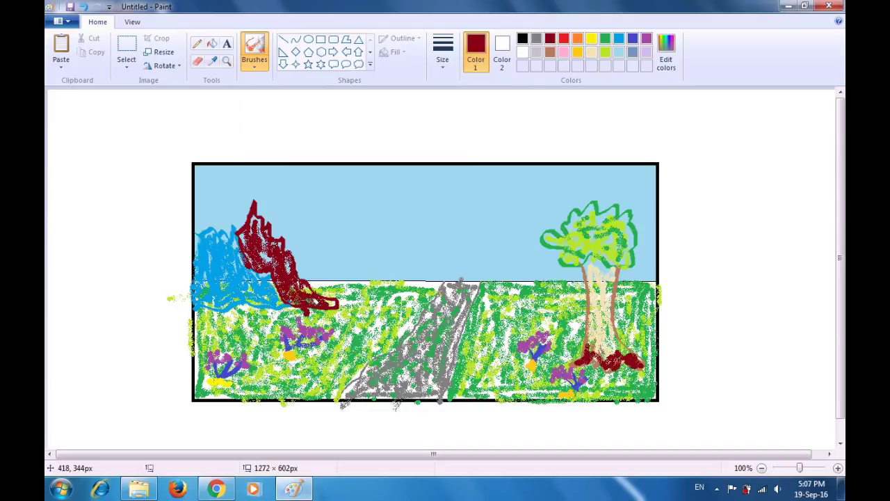
{"action": "mouse_move", "coordinate": [296, 258]}
{"action": "left_mouse_down"}
{"action": "mouse_move", "coordinate": [292, 268]}
{"action": "mouse_move", "coordinate": [268, 258]}
{"action": "mouse_move", "coordinate": [254, 213]}
{"action": "mouse_move", "coordinate": [239, 240]}
{"action": "mouse_move", "coordinate": [255, 249]}
{"action": "left_mouse_up"}
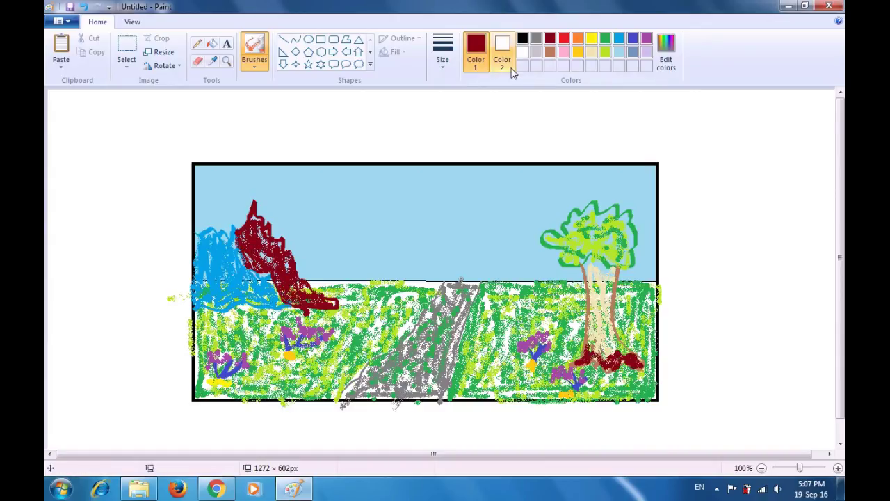
Draw a sun about 45 × 50 px above the turquoise shape as an oval with yellow outline and solid yellow fill.
{"action": "left_click", "coordinate": [591, 39]}
{"action": "left_click", "coordinate": [502, 52]}
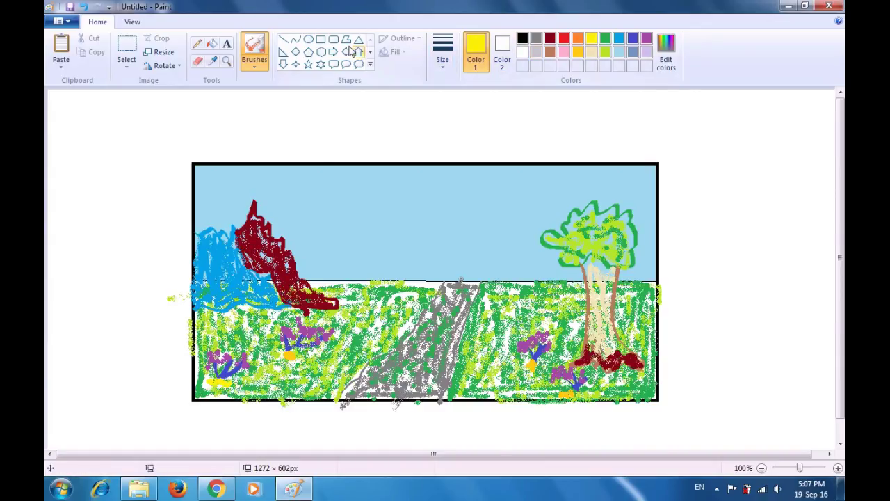
{"action": "left_click", "coordinate": [591, 39]}
{"action": "left_click", "coordinate": [308, 40]}
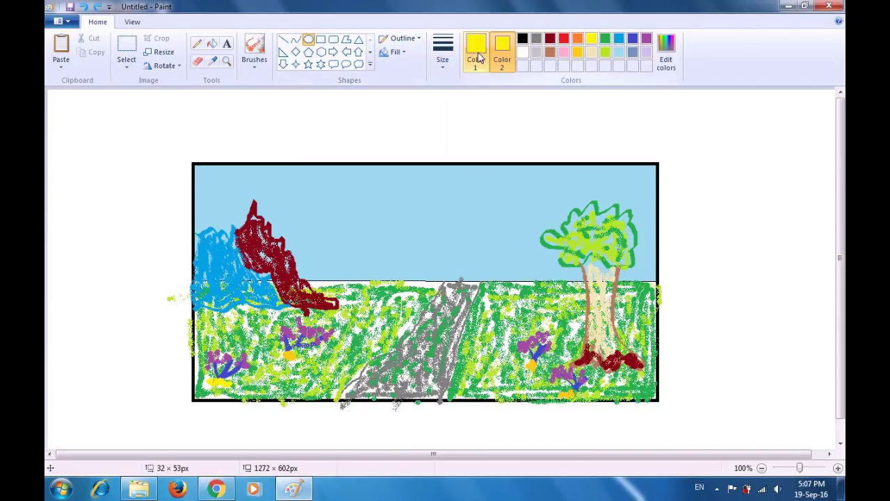
{"action": "left_click", "coordinate": [400, 57]}
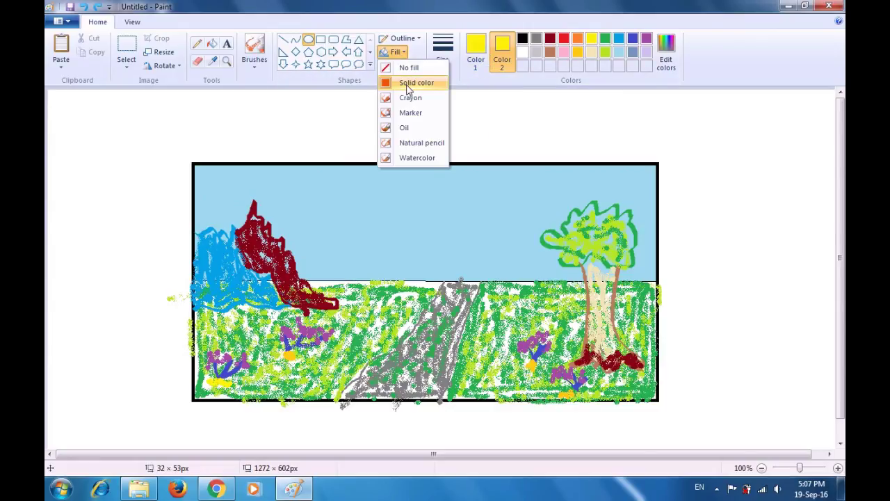
{"action": "left_click", "coordinate": [424, 193]}
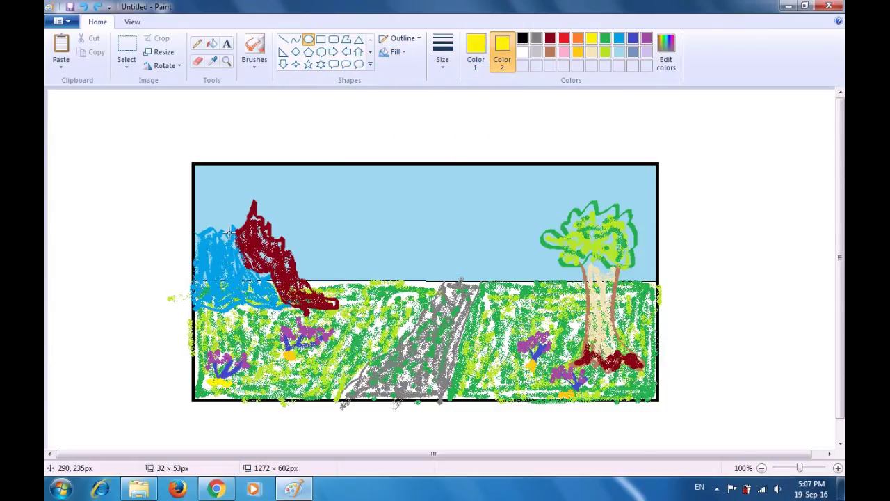
{"action": "left_click_drag", "start_coordinate": [203, 201], "coordinate": [234, 230]}
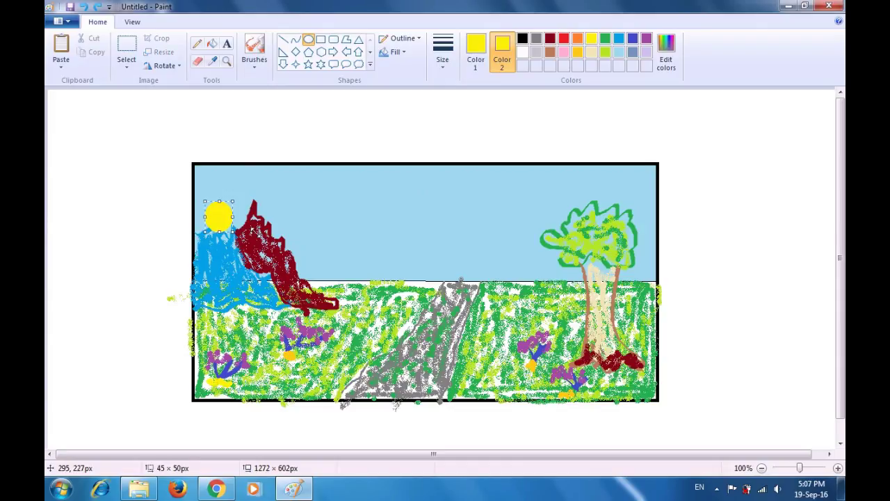
{"action": "left_click", "coordinate": [373, 222]}
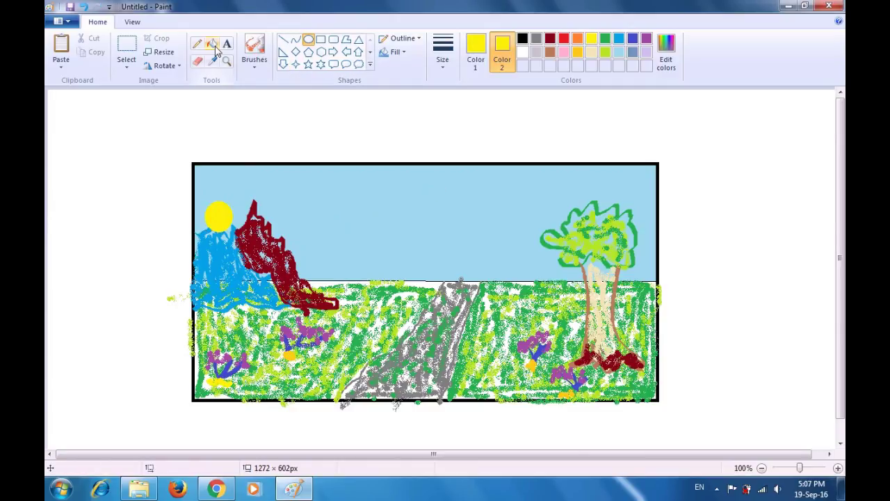
Spray two white clouds in the sky above and left of the tree with the Airbrush.
{"action": "left_click", "coordinate": [253, 57]}
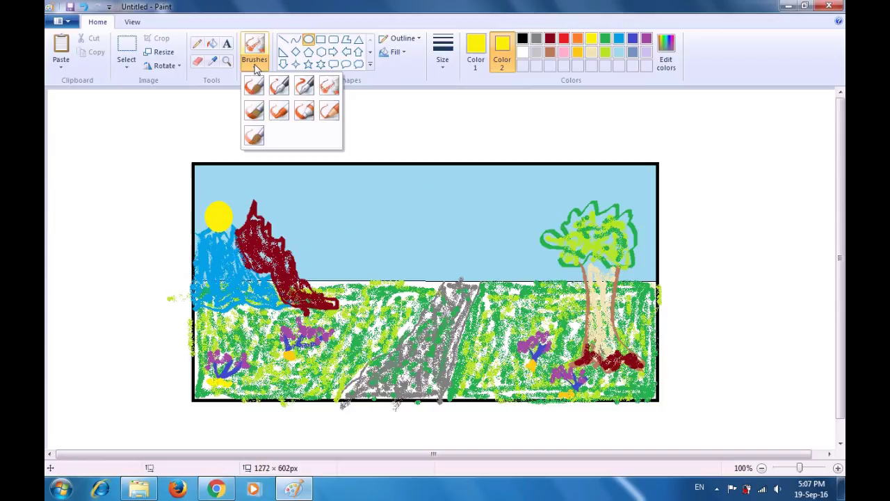
{"action": "left_click", "coordinate": [324, 93]}
{"action": "left_click", "coordinate": [476, 52]}
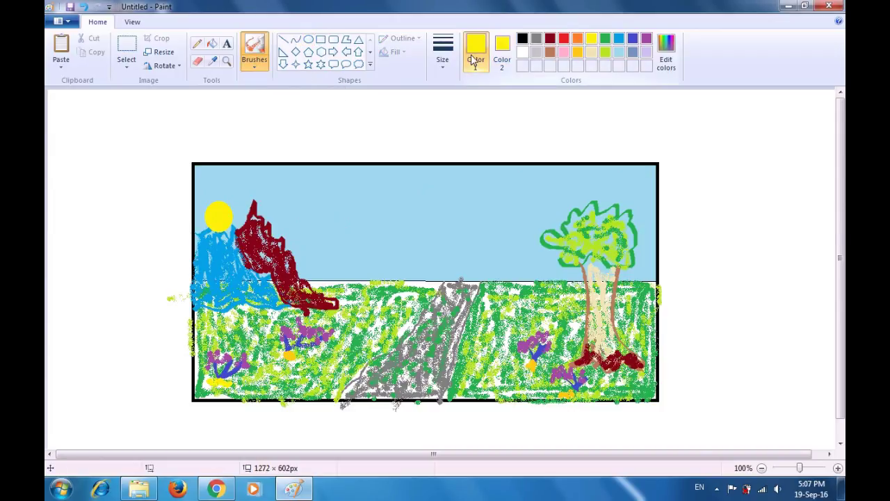
{"action": "left_click", "coordinate": [522, 52]}
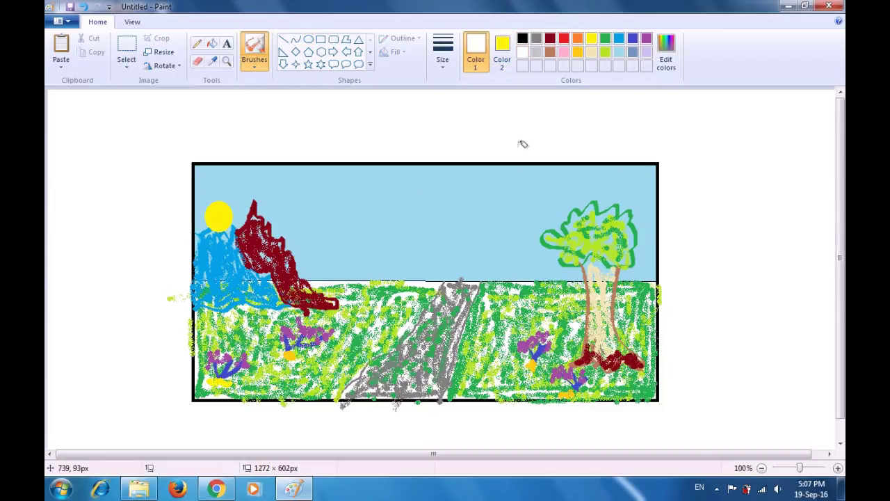
{"action": "mouse_move", "coordinate": [467, 194]}
{"action": "left_mouse_down"}
{"action": "mouse_move", "coordinate": [497, 184]}
{"action": "mouse_move", "coordinate": [524, 205]}
{"action": "mouse_move", "coordinate": [509, 219]}
{"action": "mouse_move", "coordinate": [463, 195]}
{"action": "mouse_move", "coordinate": [502, 207]}
{"action": "mouse_move", "coordinate": [513, 198]}
{"action": "mouse_move", "coordinate": [511, 209]}
{"action": "mouse_move", "coordinate": [486, 198]}
{"action": "mouse_move", "coordinate": [493, 190]}
{"action": "mouse_move", "coordinate": [520, 208]}
{"action": "mouse_move", "coordinate": [563, 174]}
{"action": "mouse_move", "coordinate": [594, 182]}
{"action": "mouse_move", "coordinate": [598, 200]}
{"action": "mouse_move", "coordinate": [560, 206]}
{"action": "mouse_move", "coordinate": [545, 194]}
{"action": "mouse_move", "coordinate": [560, 186]}
{"action": "mouse_move", "coordinate": [541, 194]}
{"action": "mouse_move", "coordinate": [557, 180]}
{"action": "mouse_move", "coordinate": [556, 201]}
{"action": "mouse_move", "coordinate": [564, 178]}
{"action": "mouse_move", "coordinate": [565, 199]}
{"action": "mouse_move", "coordinate": [572, 187]}
{"action": "mouse_move", "coordinate": [600, 188]}
{"action": "mouse_move", "coordinate": [543, 189]}
{"action": "left_mouse_up"}
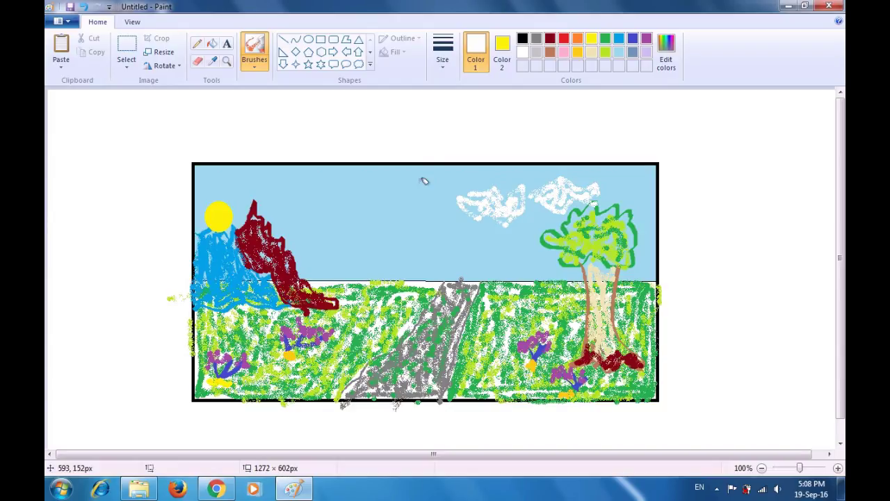
Spray a thin white cloud streak and a small rounded white cloud near the middle of the sky.
{"action": "mouse_move", "coordinate": [476, 221]}
{"action": "left_mouse_down"}
{"action": "mouse_move", "coordinate": [403, 221]}
{"action": "mouse_move", "coordinate": [443, 220]}
{"action": "left_mouse_up"}
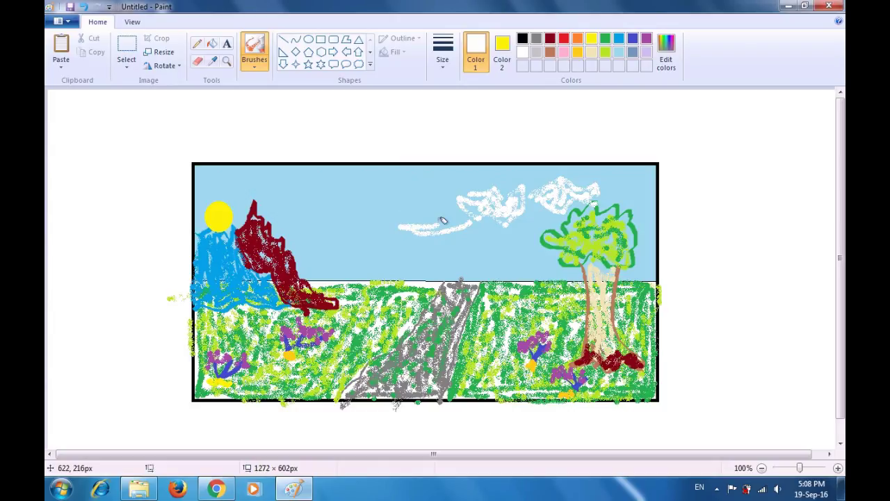
{"action": "left_click", "coordinate": [386, 199]}
{"action": "mouse_move", "coordinate": [393, 195]}
{"action": "left_mouse_down"}
{"action": "mouse_move", "coordinate": [427, 187]}
{"action": "mouse_move", "coordinate": [433, 196]}
{"action": "mouse_move", "coordinate": [407, 210]}
{"action": "mouse_move", "coordinate": [379, 203]}
{"action": "mouse_move", "coordinate": [414, 195]}
{"action": "mouse_move", "coordinate": [413, 206]}
{"action": "mouse_move", "coordinate": [401, 207]}
{"action": "left_mouse_up"}
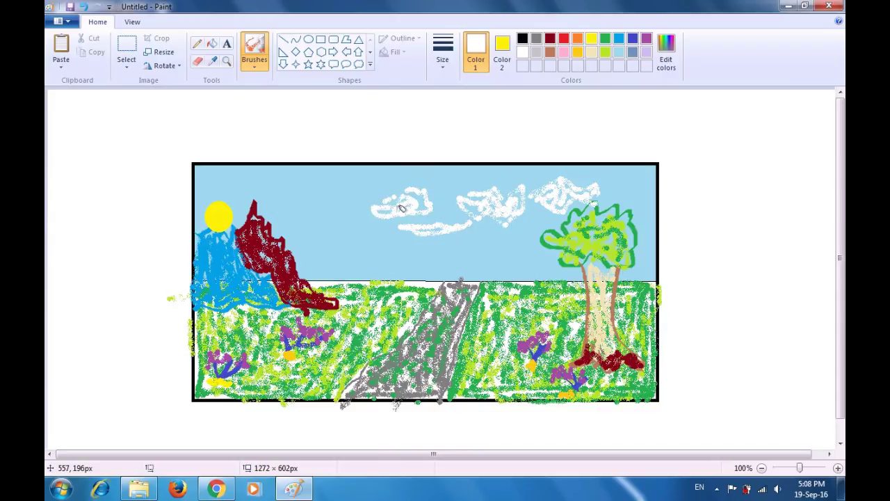
Spray a white cloud behind the dark red peak, whiten the turquoise shape's top, and extend the mid-sky cloud down to the thin streak.
{"action": "mouse_move", "coordinate": [238, 212]}
{"action": "left_mouse_down"}
{"action": "mouse_move", "coordinate": [319, 208]}
{"action": "mouse_move", "coordinate": [317, 197]}
{"action": "mouse_move", "coordinate": [262, 187]}
{"action": "mouse_move", "coordinate": [245, 207]}
{"action": "mouse_move", "coordinate": [283, 205]}
{"action": "mouse_move", "coordinate": [262, 192]}
{"action": "mouse_move", "coordinate": [311, 212]}
{"action": "mouse_move", "coordinate": [252, 199]}
{"action": "left_mouse_up"}
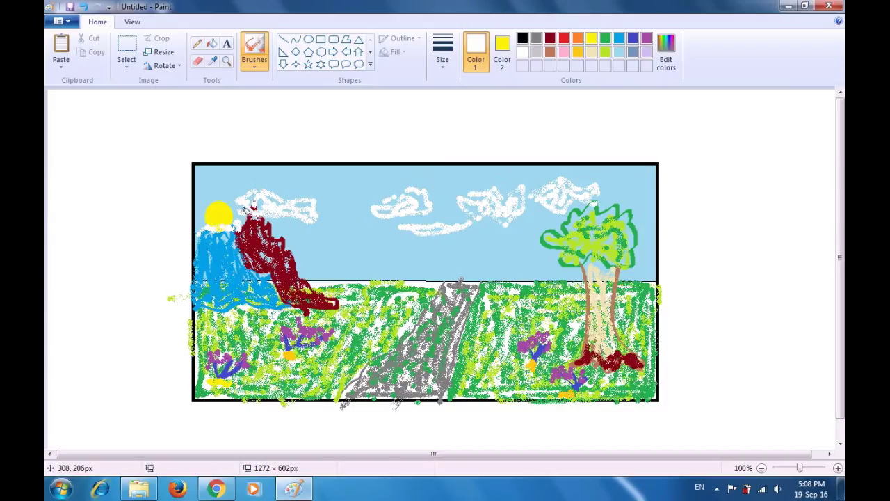
{"action": "mouse_move", "coordinate": [252, 205]}
{"action": "left_mouse_down"}
{"action": "mouse_move", "coordinate": [324, 203]}
{"action": "mouse_move", "coordinate": [326, 211]}
{"action": "left_mouse_up"}
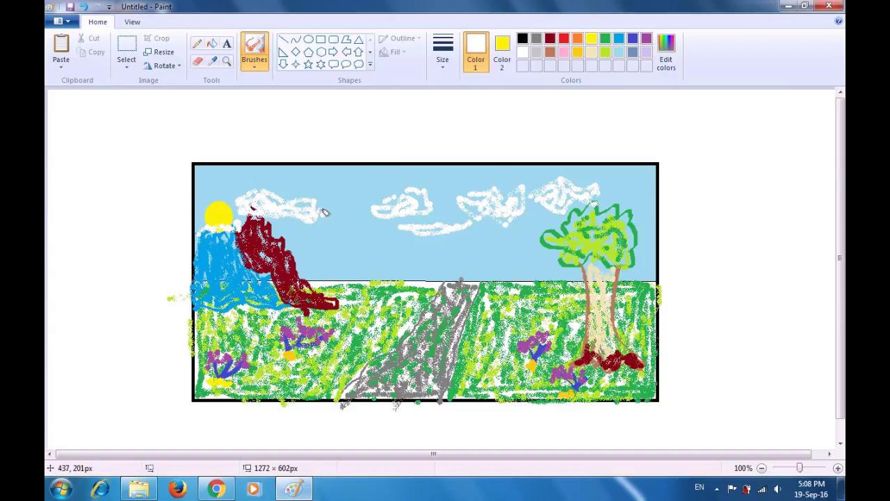
{"action": "left_click_drag", "start_coordinate": [460, 220], "coordinate": [499, 221]}
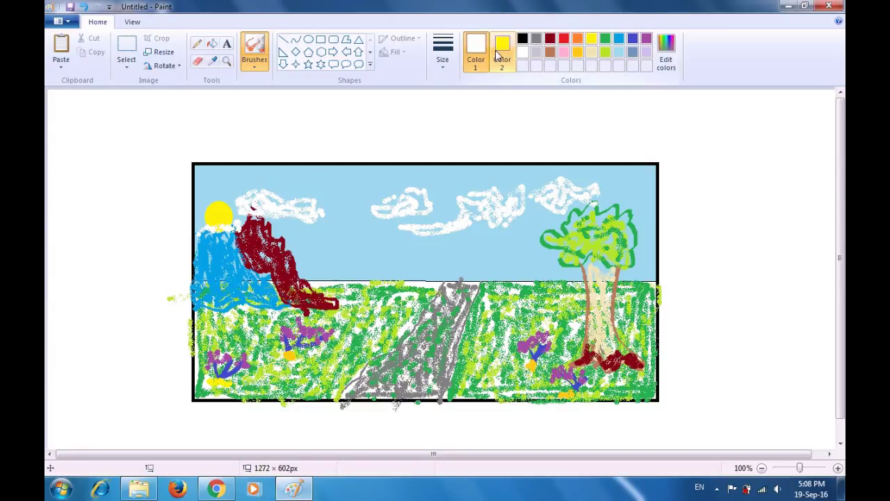
Add yellow Airbrush highlight strokes across the white clouds.
{"action": "left_click", "coordinate": [594, 39]}
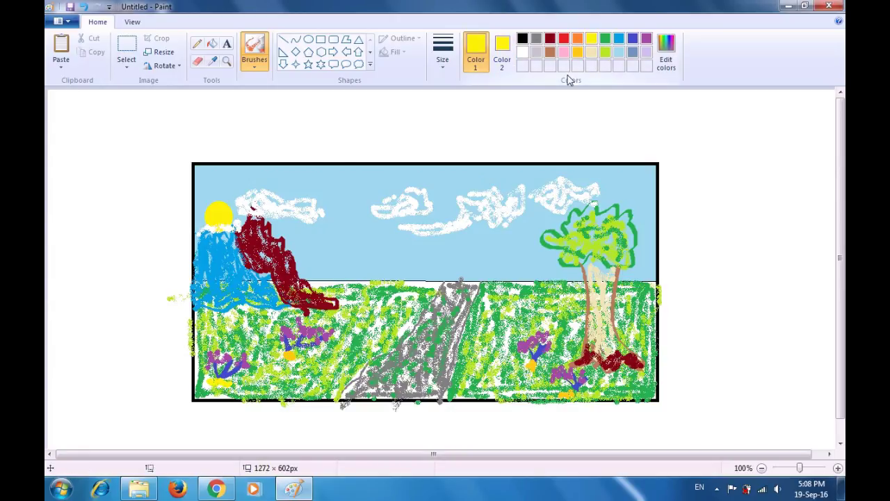
{"action": "left_click_drag", "start_coordinate": [429, 202], "coordinate": [423, 198]}
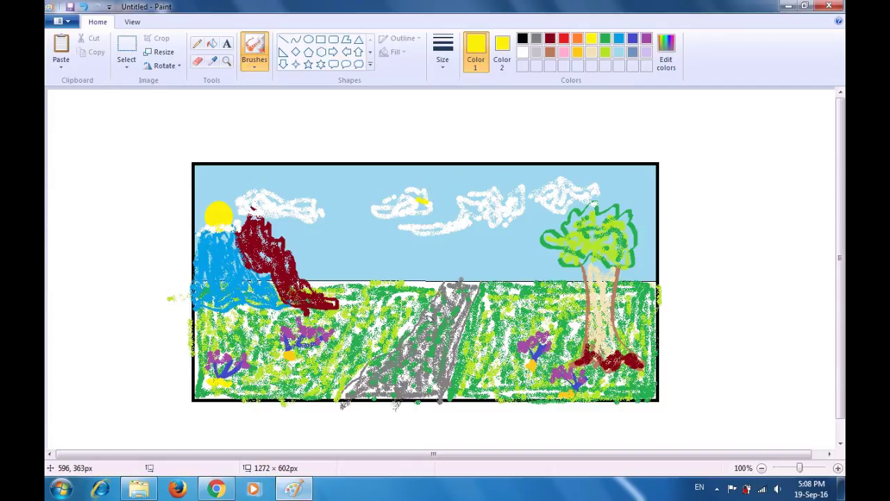
{"action": "left_click_drag", "start_coordinate": [459, 205], "coordinate": [520, 192]}
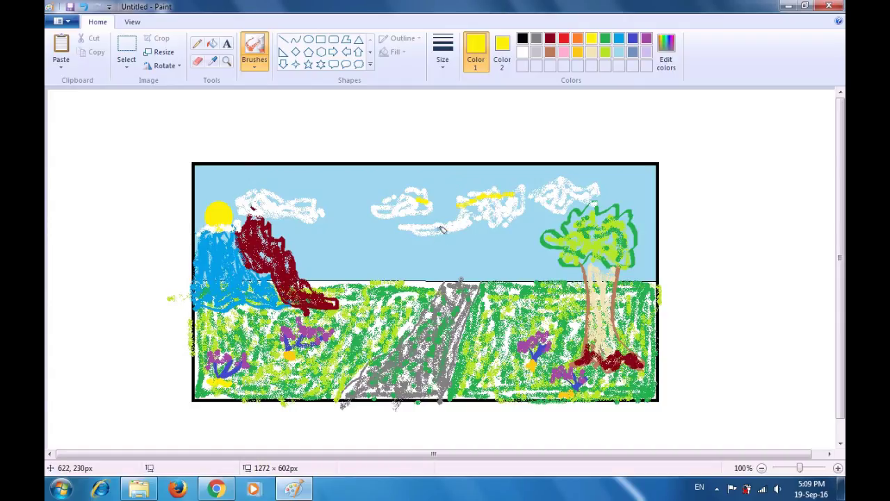
{"action": "left_click_drag", "start_coordinate": [438, 234], "coordinate": [485, 209]}
{"action": "mouse_move", "coordinate": [546, 193]}
{"action": "left_mouse_down"}
{"action": "mouse_move", "coordinate": [568, 185]}
{"action": "mouse_move", "coordinate": [596, 189]}
{"action": "left_mouse_up"}
{"action": "left_click_drag", "start_coordinate": [273, 206], "coordinate": [309, 207]}
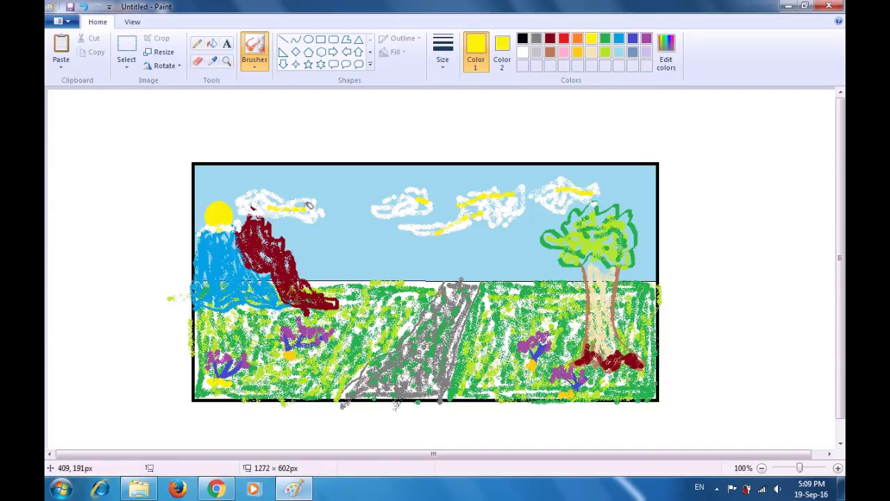